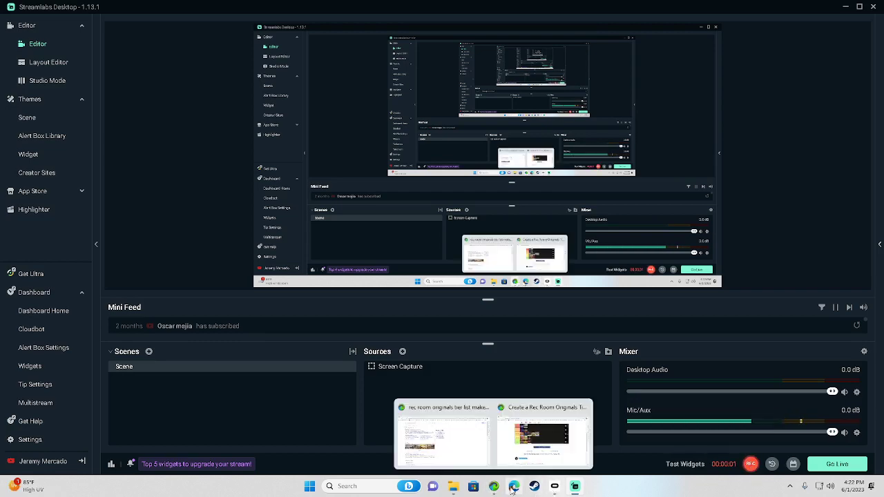
Switch to the snack tier list in the Edge browser and look over the snacks available for ranking
{"action": "left_click", "coordinate": [513, 487]}
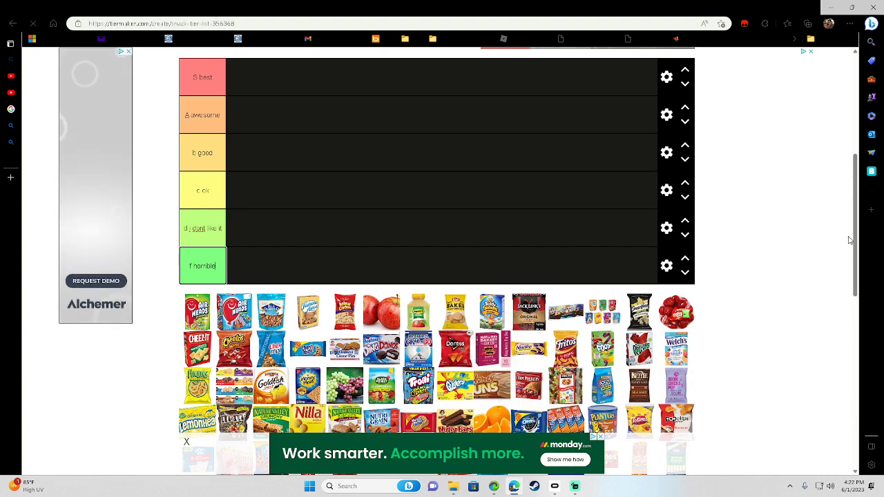
{"action": "scroll", "coordinate": [848, 291], "scroll_direction": "down", "scroll_amount": 3}
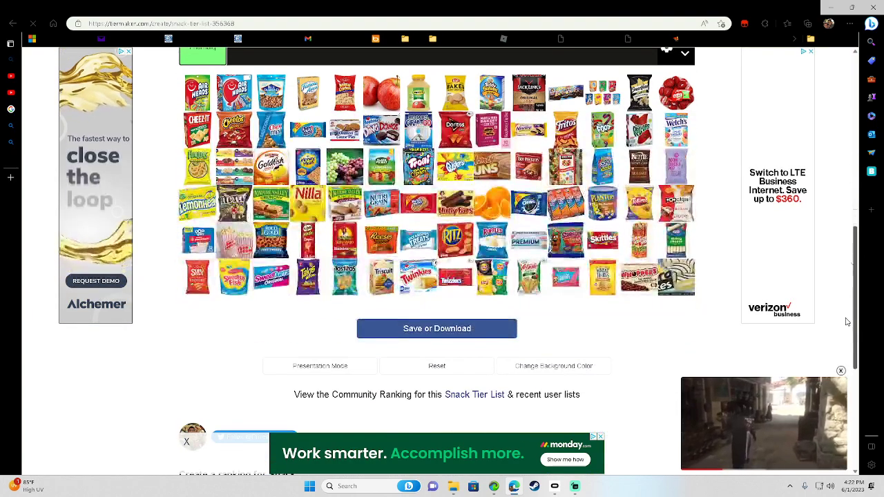
{"action": "scroll", "coordinate": [847, 321], "scroll_direction": "up", "scroll_amount": 4}
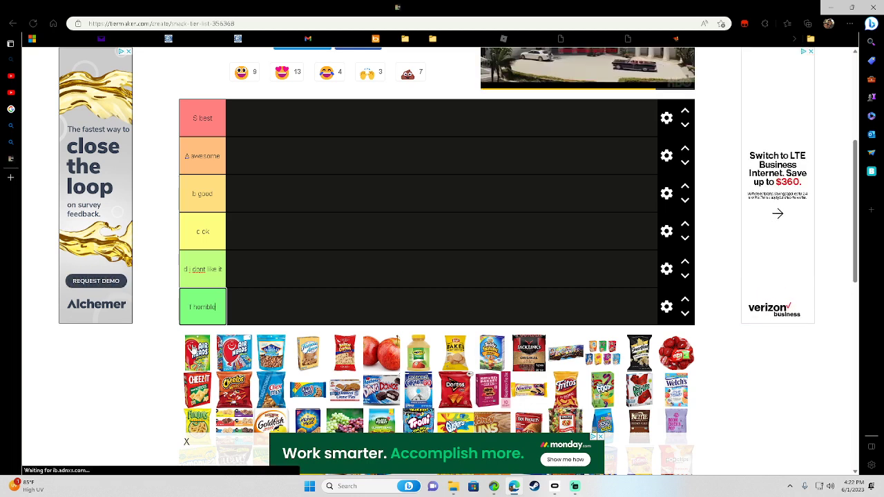
Place the green Air Heads in the C tier, the blue Air Heads in B and the almonds in F
{"action": "left_click_drag", "start_coordinate": [197, 353], "coordinate": [293, 261]}
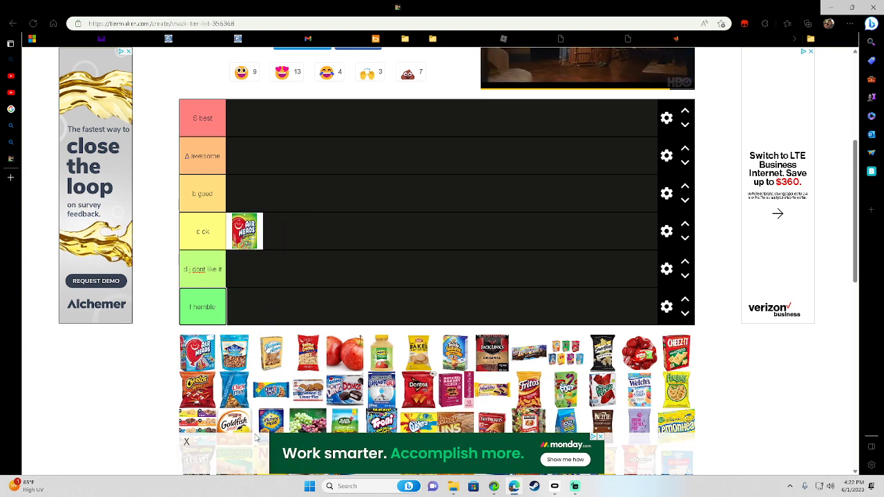
{"action": "left_click_drag", "start_coordinate": [191, 373], "coordinate": [302, 184]}
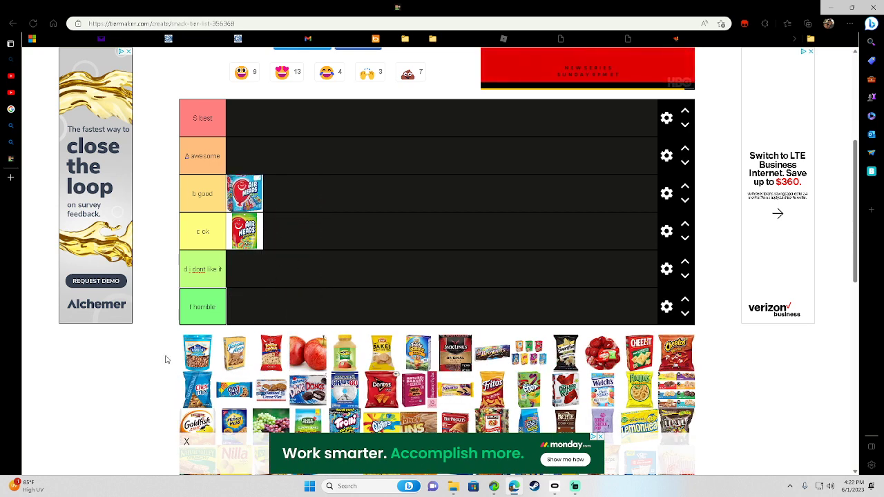
{"action": "left_click_drag", "start_coordinate": [187, 356], "coordinate": [255, 306]}
{"action": "left_click_drag", "start_coordinate": [193, 376], "coordinate": [381, 392]}
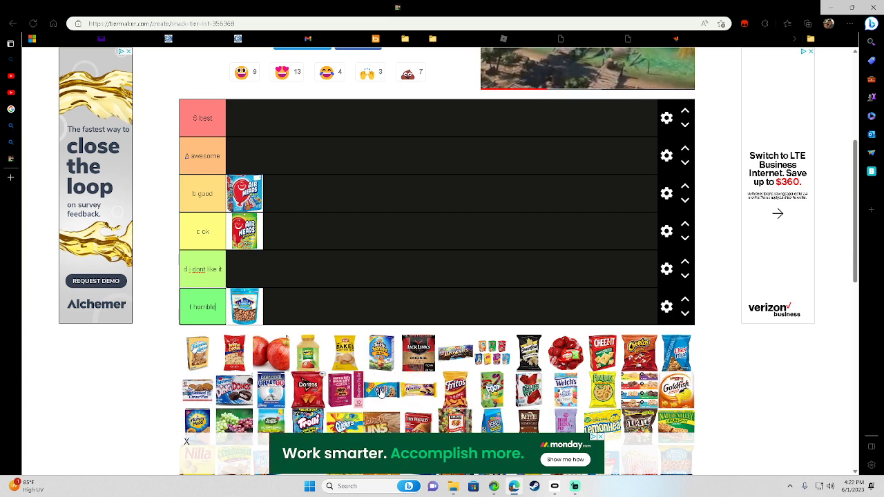
Place the yellow snack box in B, the red snack bag in A, the apples in C, and the applesauce and Baked chips in D
{"action": "left_click_drag", "start_coordinate": [197, 354], "coordinate": [314, 192]}
{"action": "left_click_drag", "start_coordinate": [206, 366], "coordinate": [340, 169]}
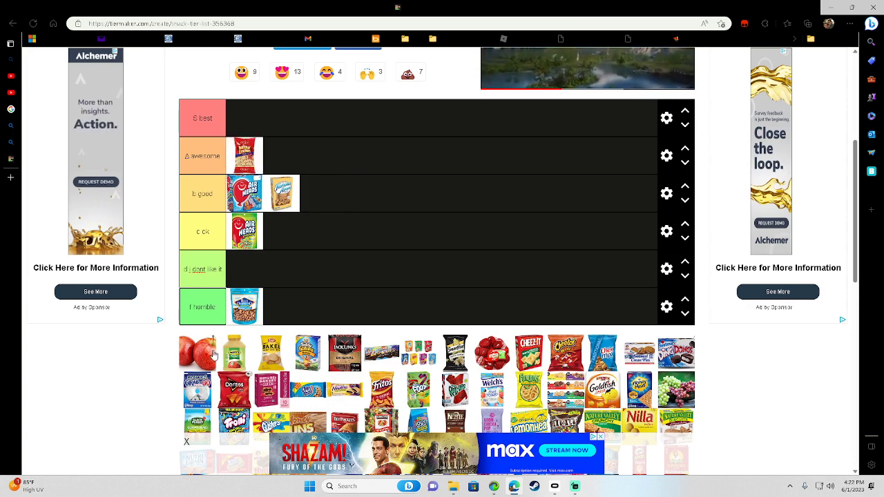
{"action": "left_click_drag", "start_coordinate": [198, 354], "coordinate": [426, 239]}
{"action": "left_click_drag", "start_coordinate": [196, 371], "coordinate": [240, 271]}
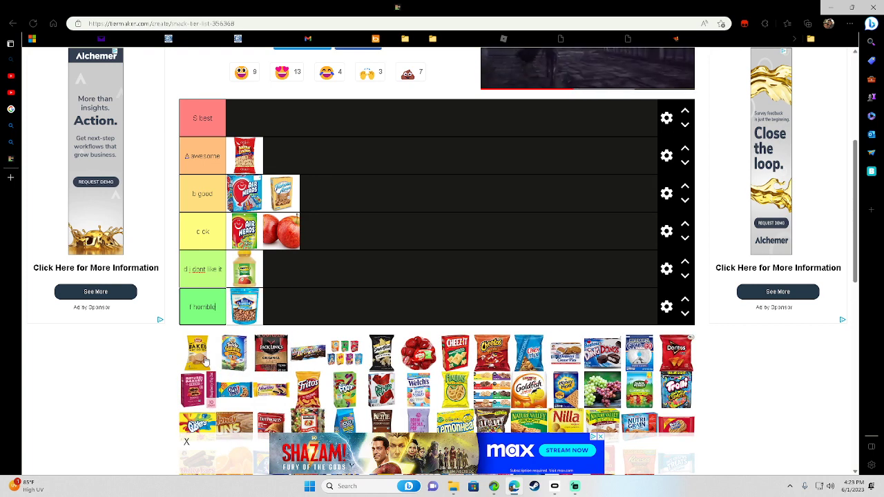
{"action": "left_click_drag", "start_coordinate": [204, 360], "coordinate": [333, 280]}
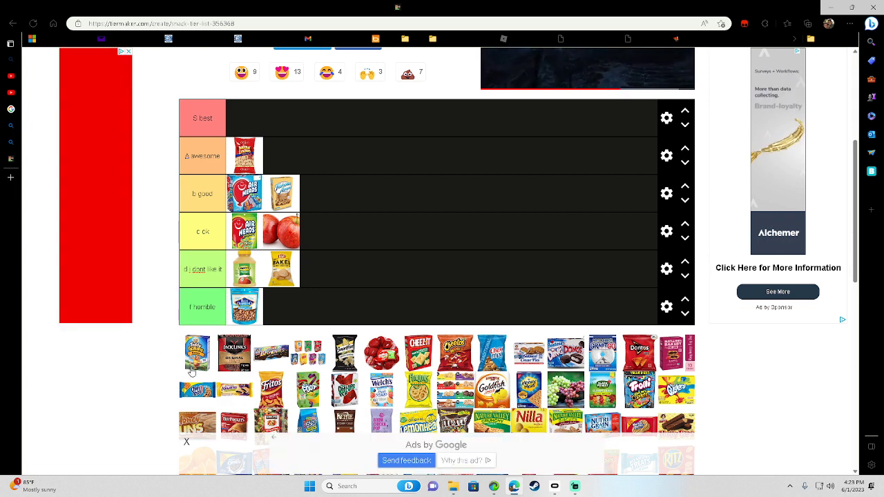
Place Teddy Grahams in C, Jack Link's in D, the brownies in A and the assorted mini packs in B
{"action": "left_click_drag", "start_coordinate": [185, 368], "coordinate": [366, 257]}
{"action": "left_click_drag", "start_coordinate": [196, 353], "coordinate": [326, 290]}
{"action": "left_click_drag", "start_coordinate": [196, 359], "coordinate": [330, 157]}
{"action": "left_click_drag", "start_coordinate": [198, 352], "coordinate": [413, 196]}
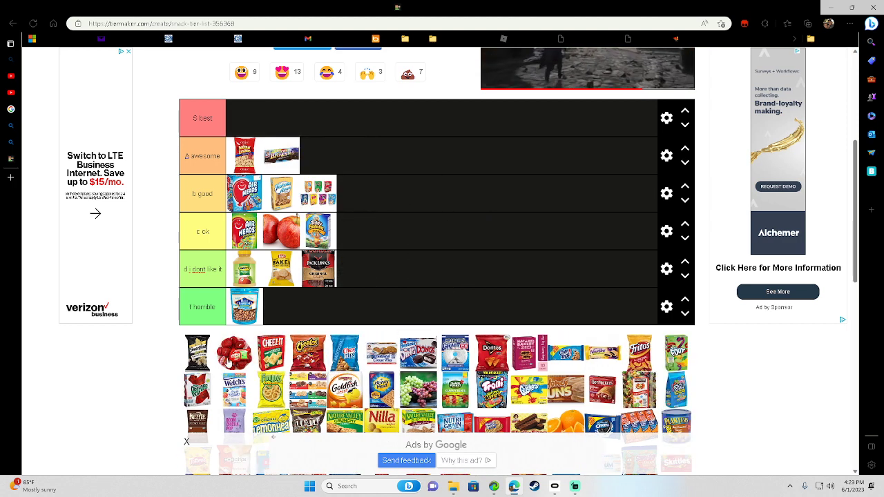
Place the black snack bag in B, the red round cheeses in D and Cheez-It in F
{"action": "left_click_drag", "start_coordinate": [201, 363], "coordinate": [452, 208]}
{"action": "left_click_drag", "start_coordinate": [199, 357], "coordinate": [442, 280]}
{"action": "left_click_drag", "start_coordinate": [186, 355], "coordinate": [307, 318]}
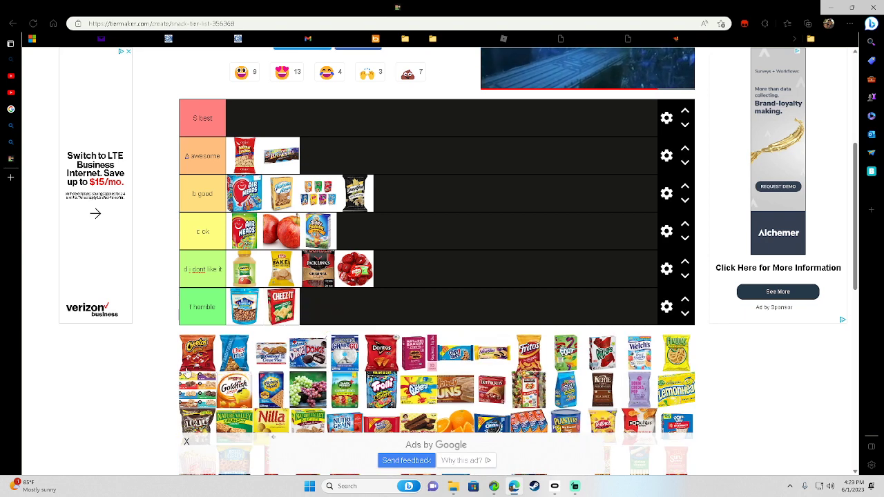
{"action": "left_click_drag", "start_coordinate": [296, 308], "coordinate": [306, 334]}
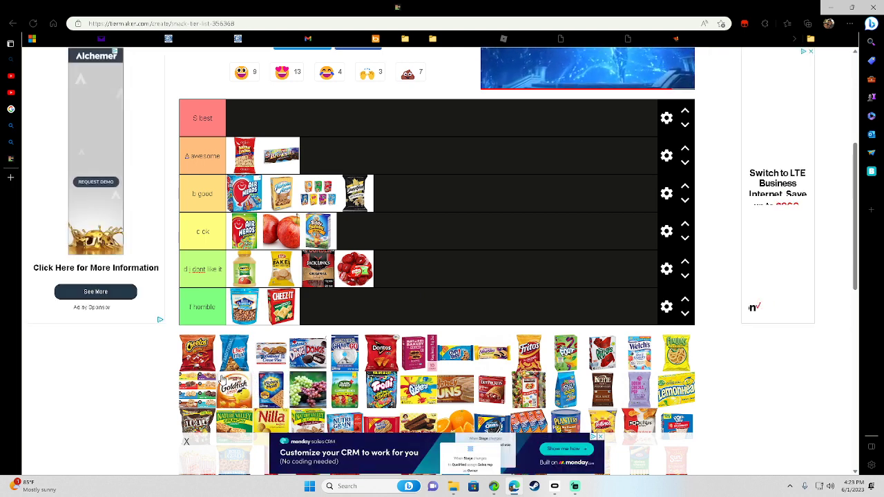
Place Cheetos in B, Ding Dongs in A, and Chex Mix, the creme pies and the Grab & Go pack in C
{"action": "left_click_drag", "start_coordinate": [203, 359], "coordinate": [398, 198]}
{"action": "left_click_drag", "start_coordinate": [197, 354], "coordinate": [399, 240]}
{"action": "left_click_drag", "start_coordinate": [200, 354], "coordinate": [407, 235]}
{"action": "left_click_drag", "start_coordinate": [197, 354], "coordinate": [373, 159]}
{"action": "left_click_drag", "start_coordinate": [203, 353], "coordinate": [511, 241]}
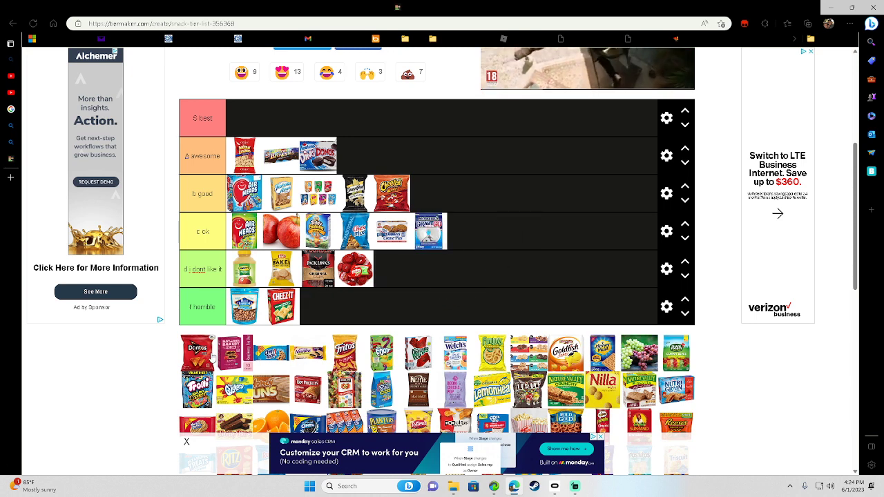
Place Doritos in the C tier and the magenta bakery bar box in D
{"action": "left_click_drag", "start_coordinate": [205, 359], "coordinate": [462, 150]}
{"action": "left_click_drag", "start_coordinate": [353, 161], "coordinate": [504, 243]}
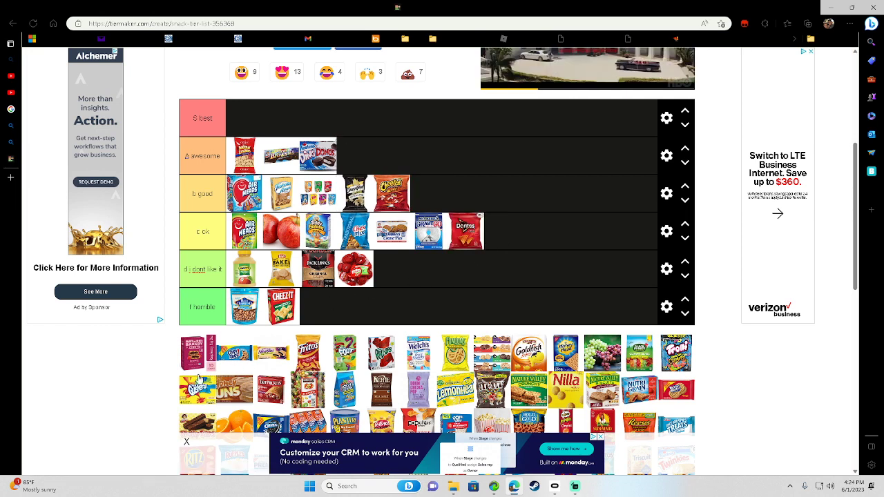
{"action": "left_click_drag", "start_coordinate": [199, 364], "coordinate": [507, 292]}
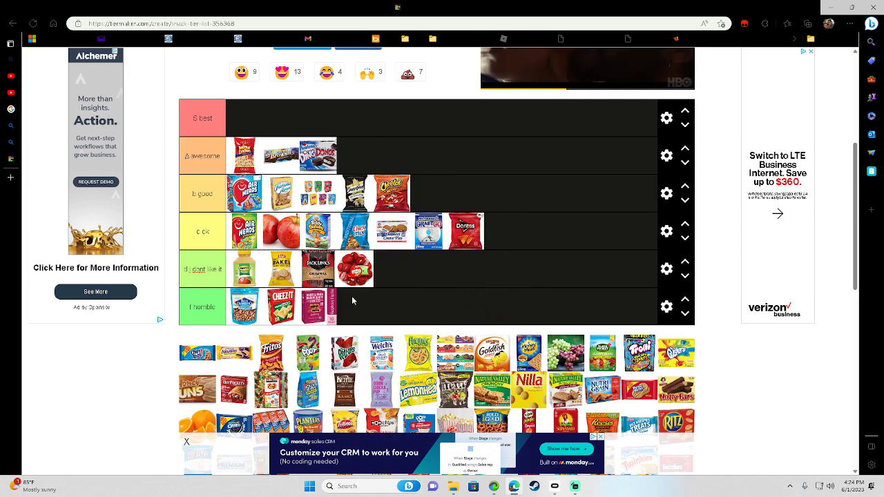
{"action": "left_click_drag", "start_coordinate": [335, 304], "coordinate": [425, 273]}
Place Chips Ahoy, Fruit by the Foot and Fruit Roll-Ups in S, Welch's and Funyuns in A, Fritos in B, and Newtons in D
{"action": "left_click_drag", "start_coordinate": [201, 359], "coordinate": [312, 127]}
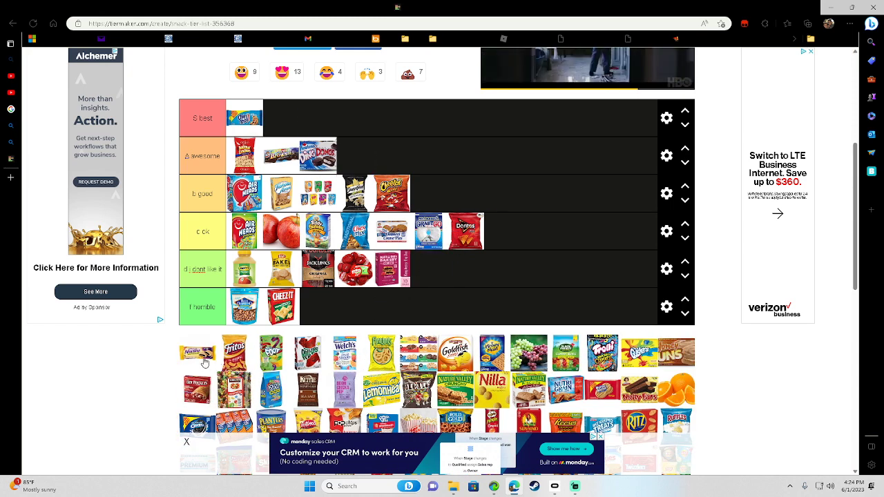
{"action": "left_click_drag", "start_coordinate": [205, 362], "coordinate": [428, 271]}
{"action": "left_click_drag", "start_coordinate": [197, 352], "coordinate": [392, 129]}
{"action": "left_click_drag", "start_coordinate": [183, 364], "coordinate": [332, 123]}
{"action": "left_click_drag", "start_coordinate": [187, 357], "coordinate": [373, 157]}
{"action": "left_click_drag", "start_coordinate": [193, 353], "coordinate": [392, 157]}
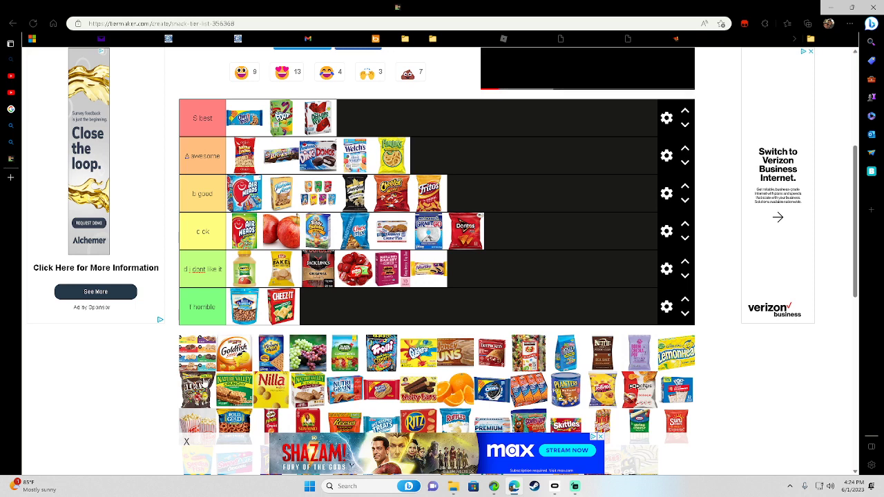
Place the assorted snack packs and Goldfish in the S tier, and Honey Maid and the grapes in B
{"action": "left_click_drag", "start_coordinate": [209, 347], "coordinate": [476, 111]}
{"action": "left_click_drag", "start_coordinate": [212, 357], "coordinate": [463, 128]}
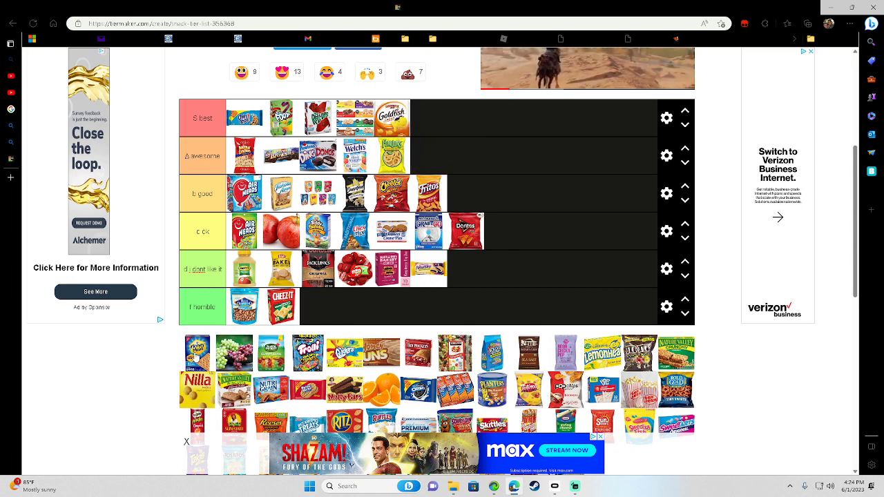
{"action": "left_click_drag", "start_coordinate": [197, 359], "coordinate": [493, 190]}
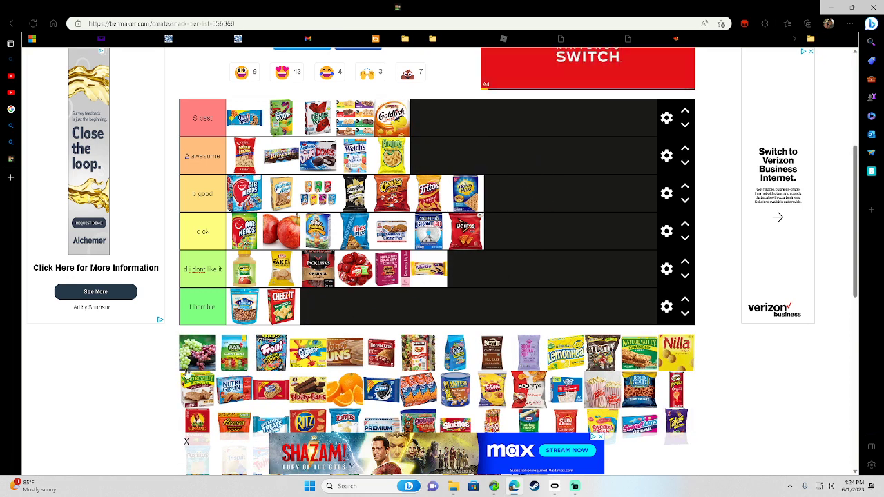
{"action": "left_click_drag", "start_coordinate": [187, 368], "coordinate": [503, 193]}
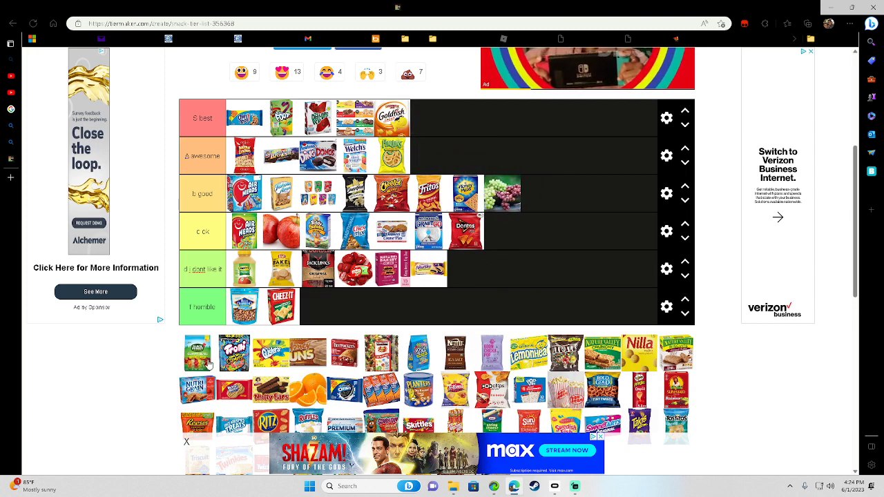
Place the green gummy bag and Trolli in the A tier, and Gushers and the honey buns in S
{"action": "left_click_drag", "start_coordinate": [196, 366], "coordinate": [428, 156]}
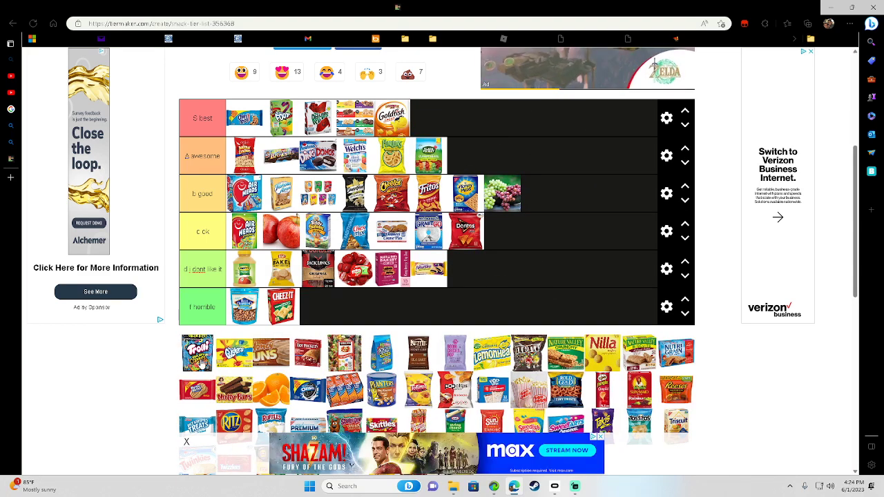
{"action": "left_click_drag", "start_coordinate": [200, 353], "coordinate": [501, 161]}
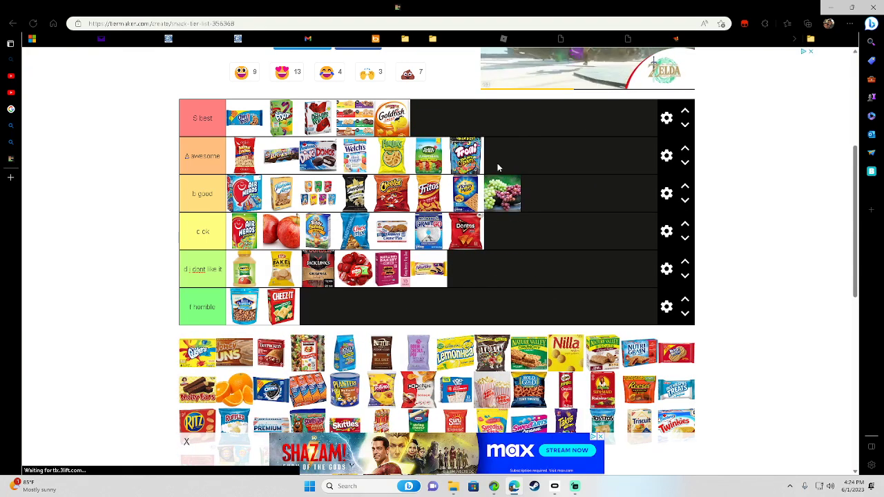
{"action": "left_click_drag", "start_coordinate": [198, 353], "coordinate": [428, 117]}
{"action": "left_click_drag", "start_coordinate": [234, 353], "coordinate": [514, 130]}
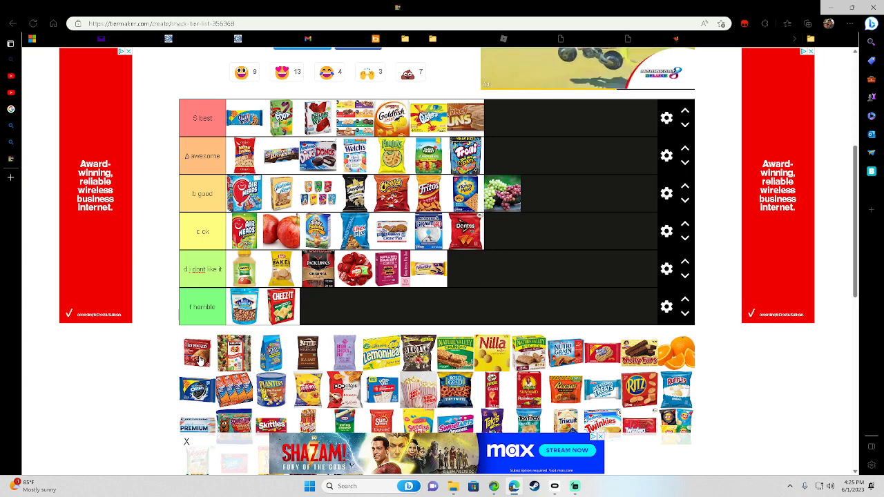
Place Hot Pockets and the jelly bean pack in the F tier, and the blue snack bag in B
{"action": "left_click_drag", "start_coordinate": [198, 360], "coordinate": [366, 322]}
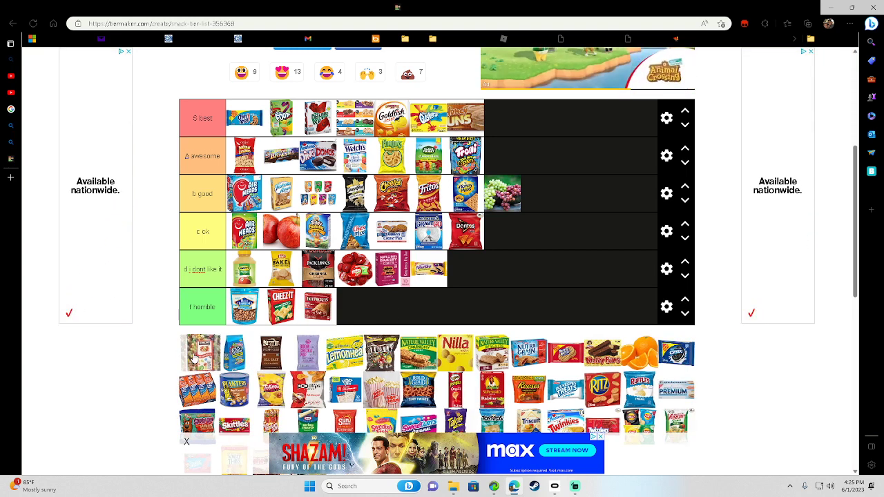
{"action": "left_click_drag", "start_coordinate": [198, 356], "coordinate": [387, 310]}
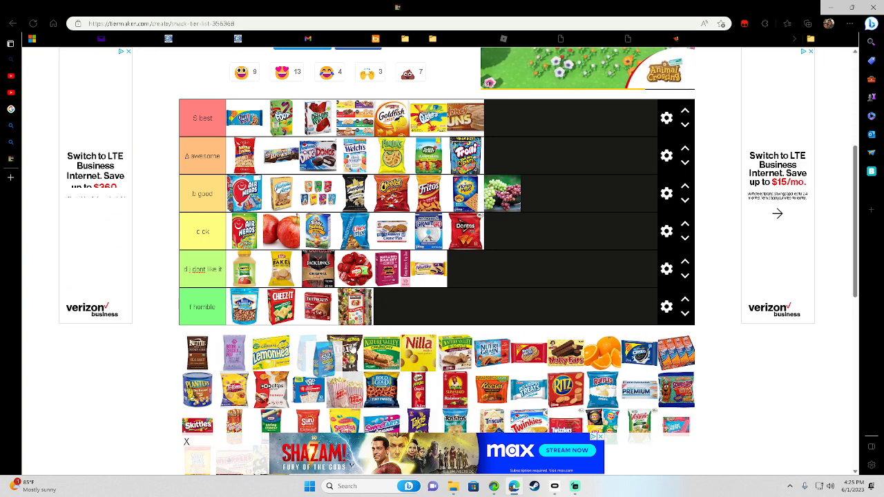
{"action": "left_click_drag", "start_coordinate": [399, 341], "coordinate": [612, 194]}
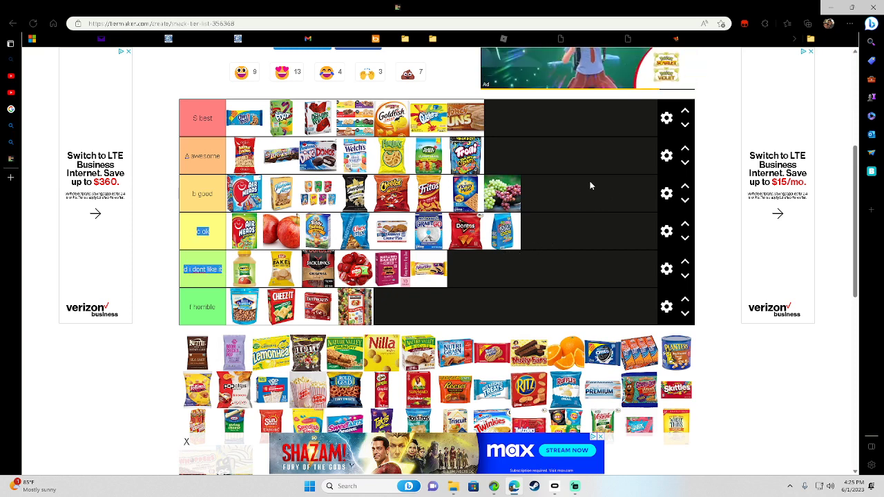
{"action": "left_click_drag", "start_coordinate": [502, 230], "coordinate": [549, 193]}
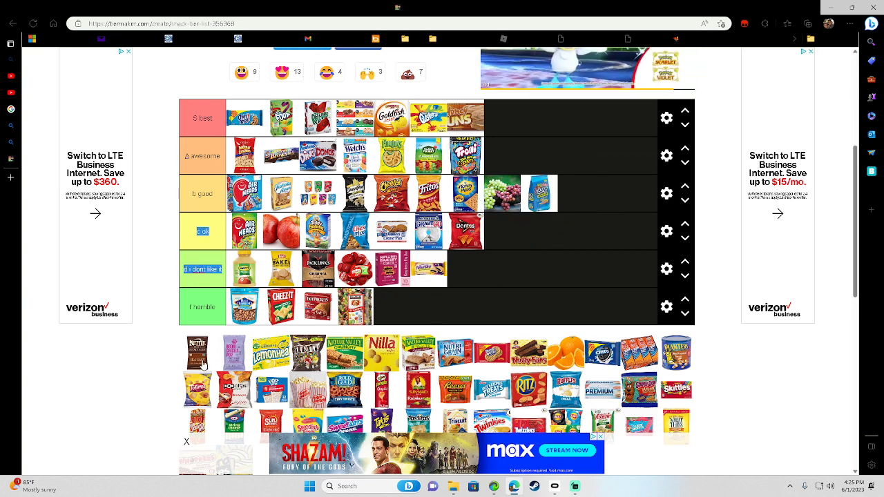
Place Kettle chips in F, Lemonhead in D, the black snack bag in S, and the purple popcorn bag and Nature Valley Crunchy in A
{"action": "left_click_drag", "start_coordinate": [202, 363], "coordinate": [415, 307]}
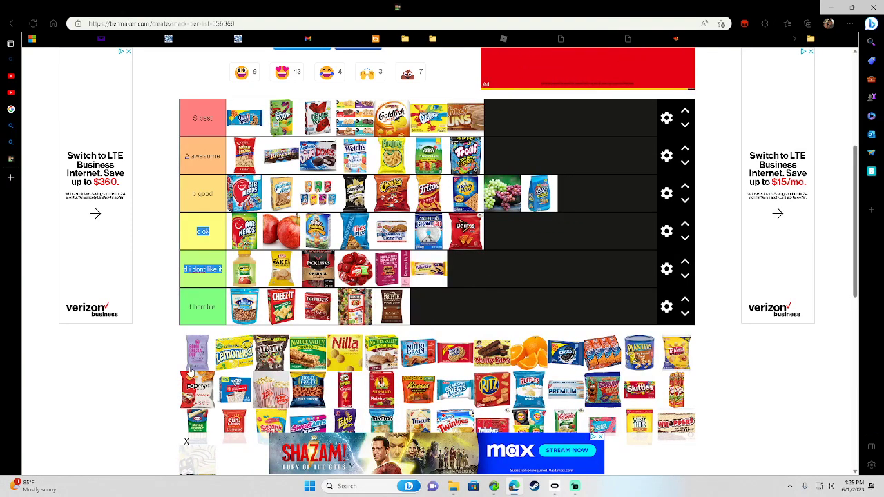
{"action": "left_click_drag", "start_coordinate": [193, 366], "coordinate": [525, 165]}
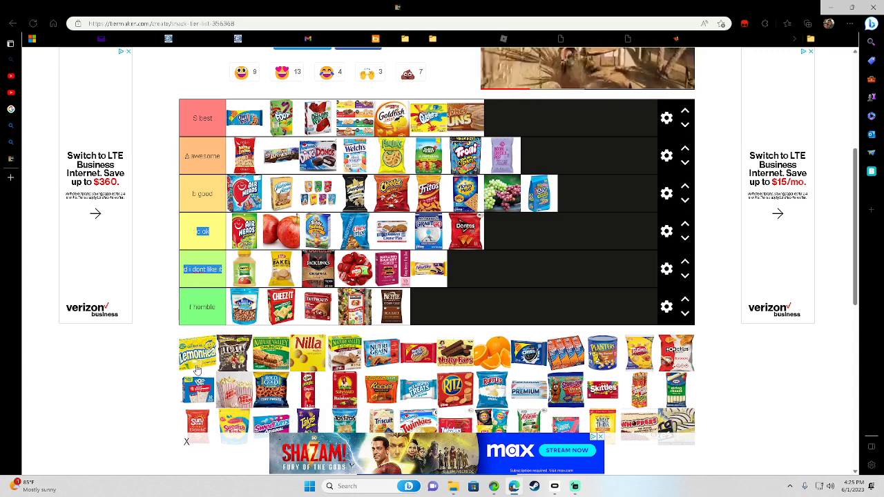
{"action": "left_click_drag", "start_coordinate": [195, 362], "coordinate": [539, 278]}
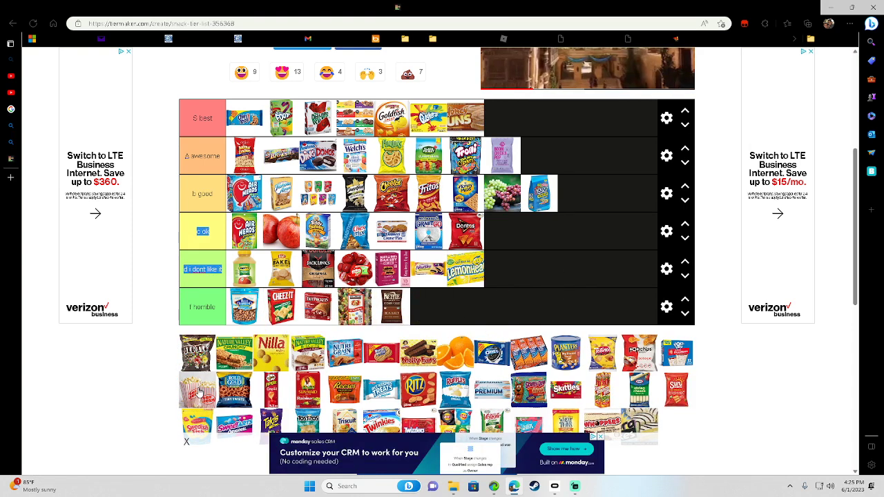
{"action": "left_click_drag", "start_coordinate": [200, 352], "coordinate": [448, 247]}
{"action": "left_click_drag", "start_coordinate": [192, 355], "coordinate": [192, 438]}
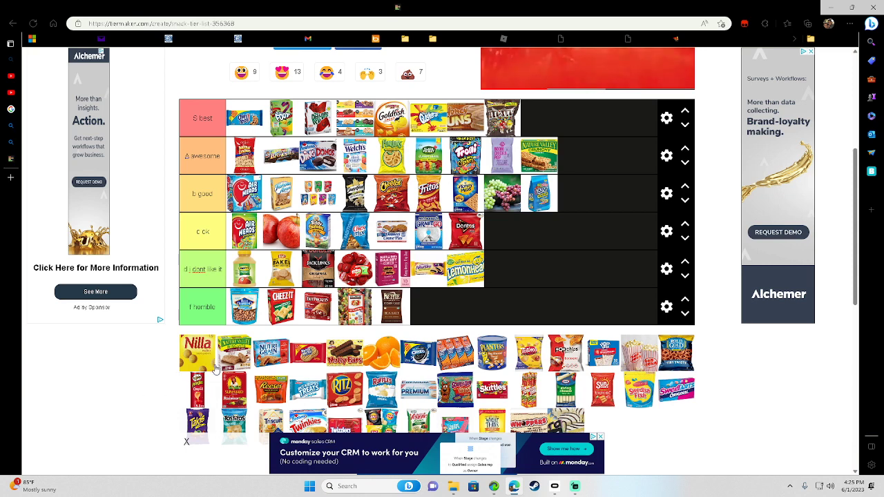
Place Nilla wafers and Nutri-Grain in the C tier, and the remaining Nature Valley box in D
{"action": "left_click_drag", "start_coordinate": [195, 370], "coordinate": [452, 401]}
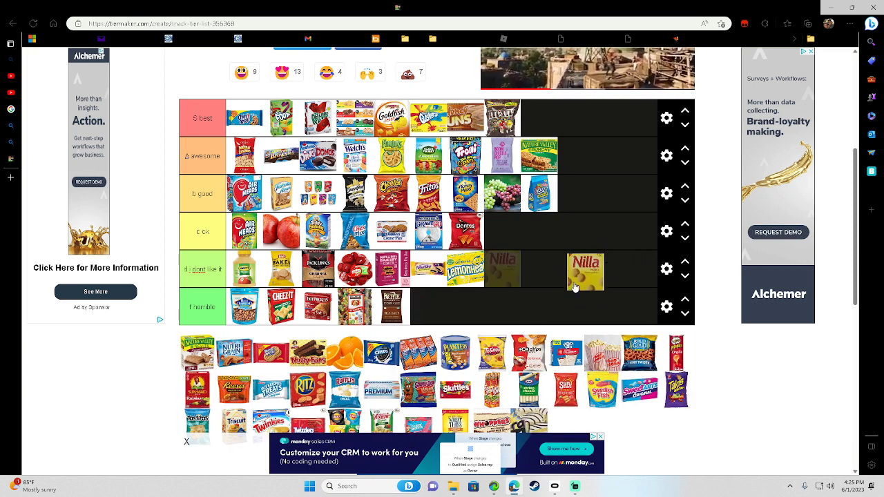
{"action": "left_click_drag", "start_coordinate": [569, 289], "coordinate": [551, 248]}
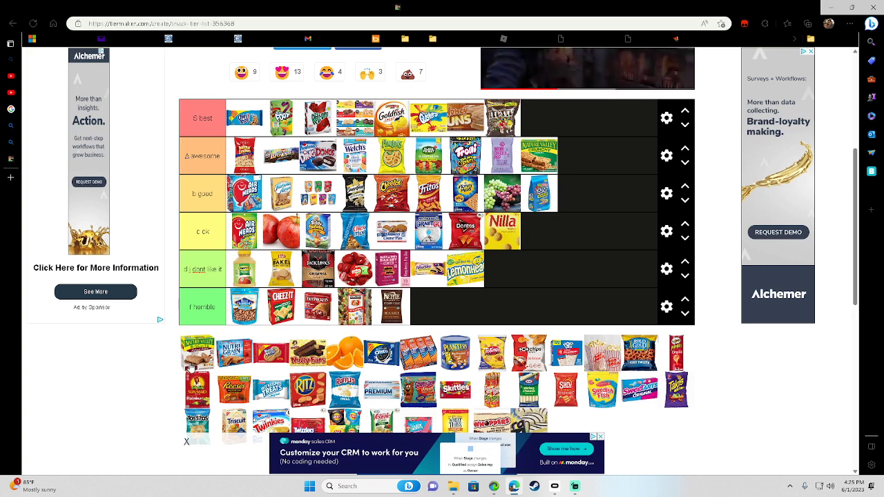
{"action": "left_click_drag", "start_coordinate": [190, 366], "coordinate": [503, 292]}
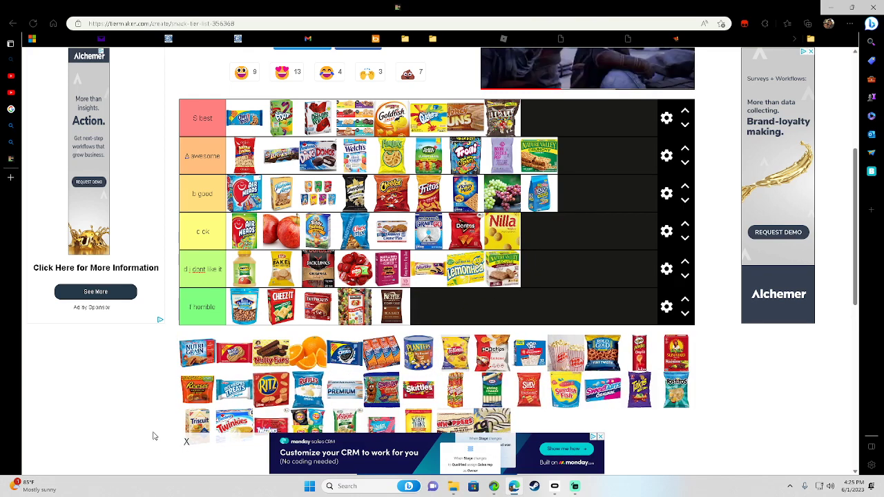
{"action": "left_click_drag", "start_coordinate": [199, 359], "coordinate": [545, 234]}
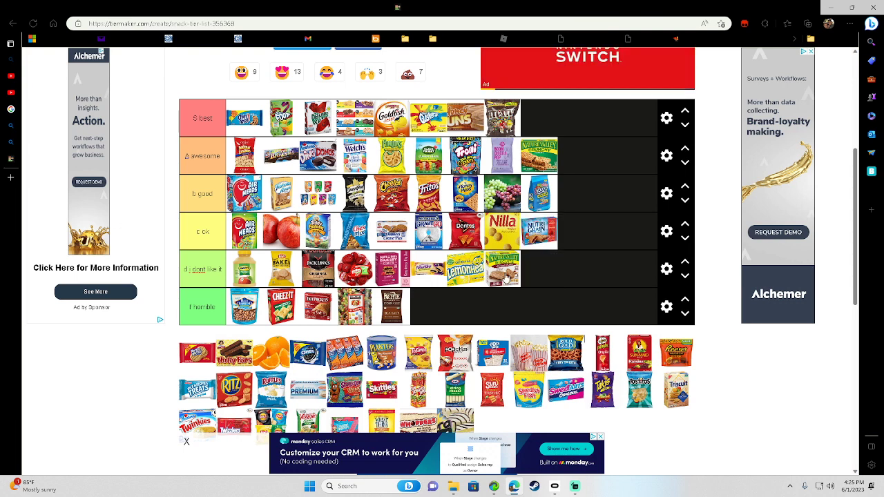
Place the red cookie pack in the D tier, Nutty Bars and Oreo in A, and the oranges in B
{"action": "left_click_drag", "start_coordinate": [189, 354], "coordinate": [563, 283]}
{"action": "left_click_drag", "start_coordinate": [185, 347], "coordinate": [615, 165]}
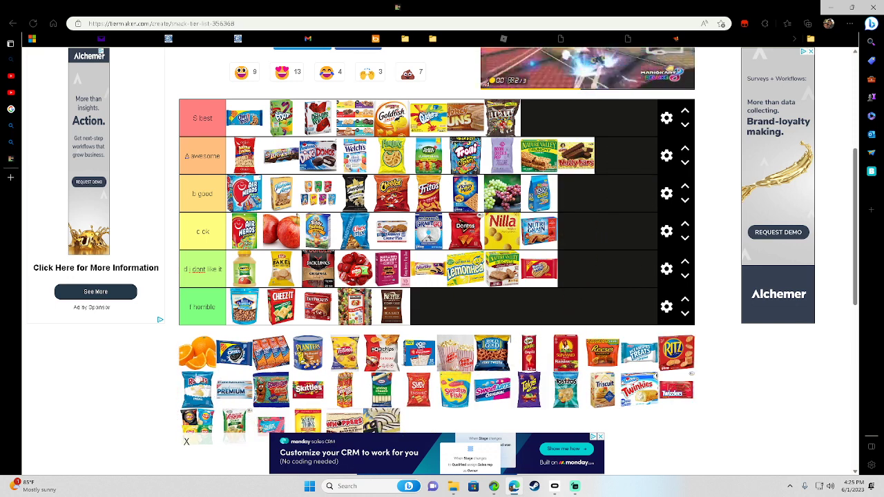
{"action": "left_click_drag", "start_coordinate": [205, 355], "coordinate": [599, 199]}
{"action": "left_click_drag", "start_coordinate": [197, 352], "coordinate": [580, 155]}
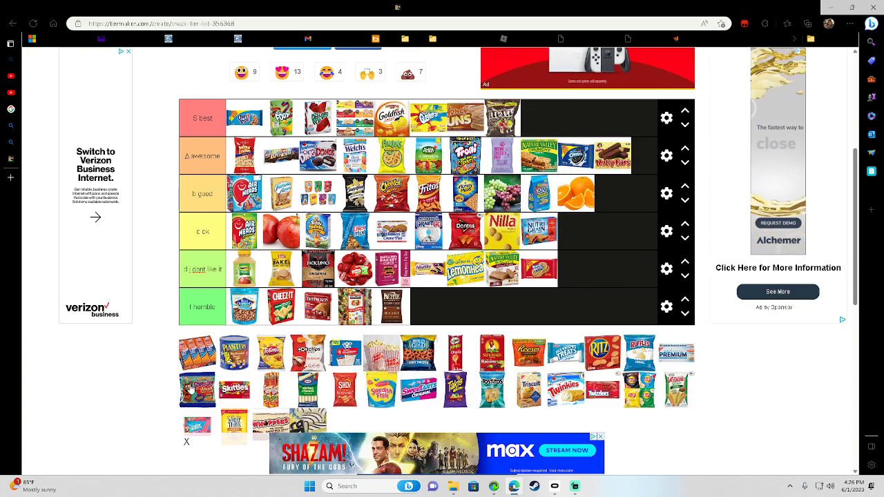
Place the orange-and-blue cracker packs and Pop-Tarts in S, Planters and the yellow chip bag in F, and Popchips in D
{"action": "left_click_drag", "start_coordinate": [197, 363], "coordinate": [545, 119]}
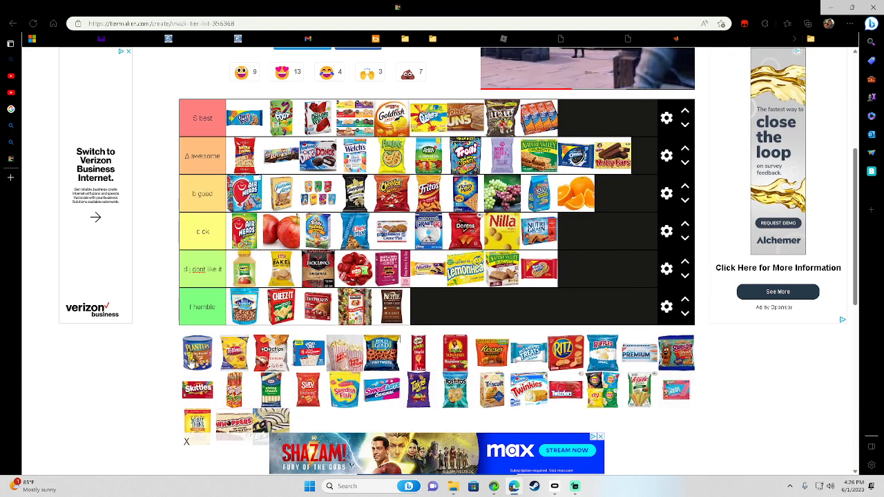
{"action": "left_click_drag", "start_coordinate": [195, 365], "coordinate": [460, 320]}
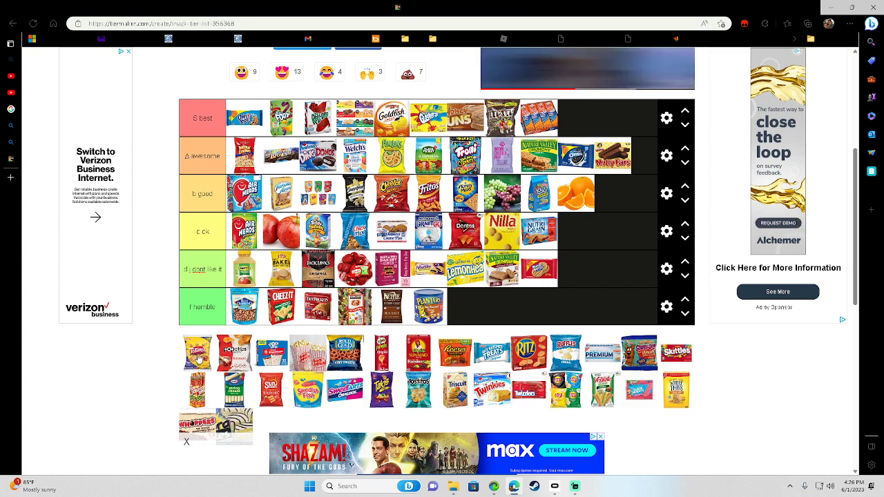
{"action": "left_click_drag", "start_coordinate": [198, 358], "coordinate": [526, 317]}
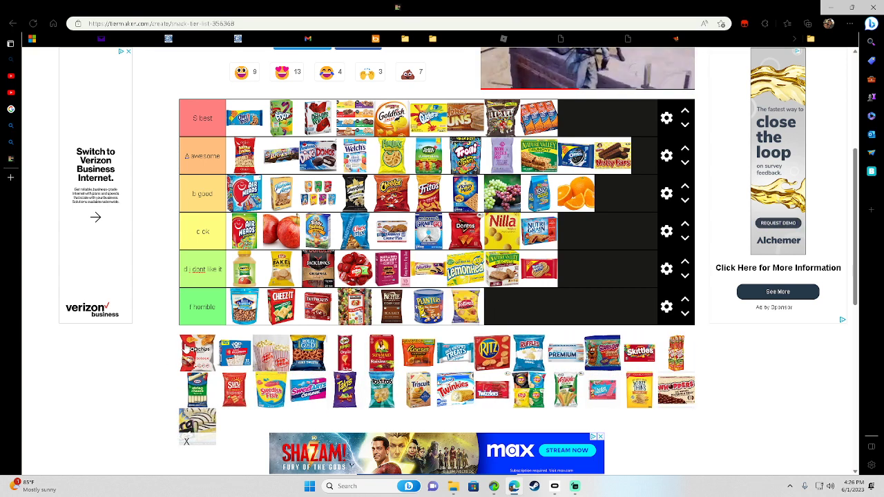
{"action": "left_click_drag", "start_coordinate": [185, 349], "coordinate": [595, 261]}
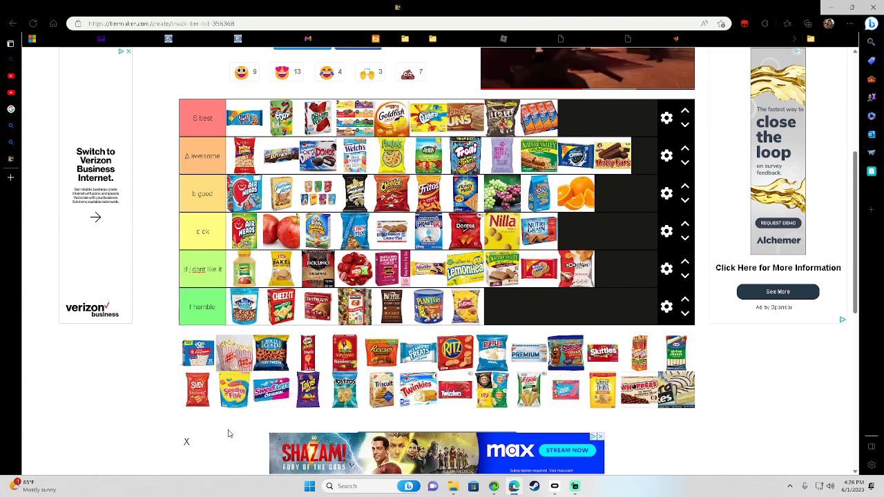
{"action": "left_click_drag", "start_coordinate": [190, 352], "coordinate": [550, 116]}
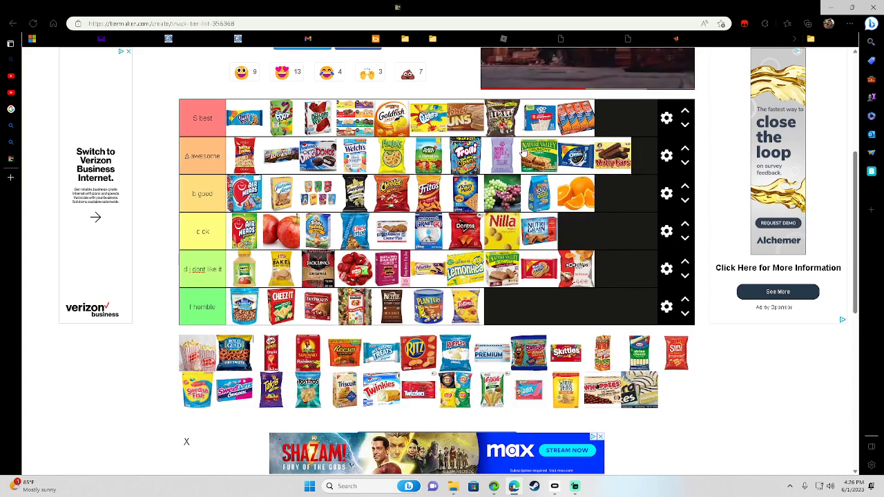
Place the popcorn in C, Rold Gold pretzels in D, Pringles in A, Sun-Maid raisins in F, and Reese's in B
{"action": "left_click_drag", "start_coordinate": [184, 366], "coordinate": [580, 251]}
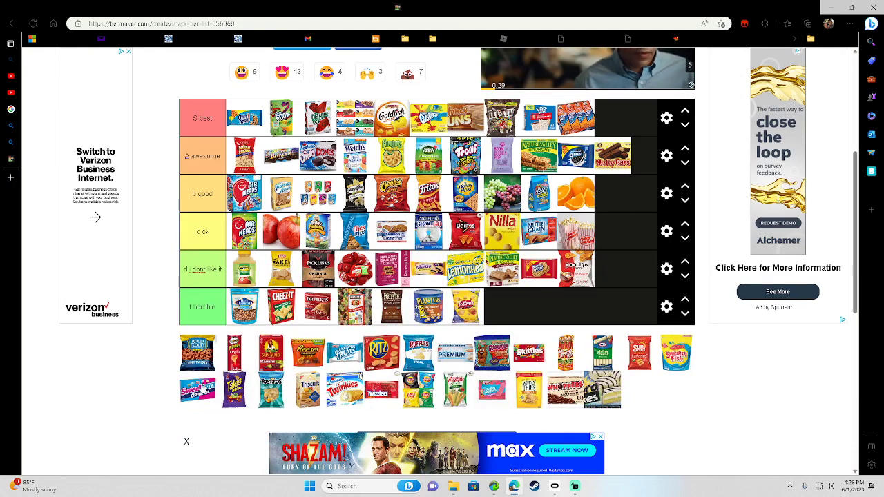
{"action": "left_click_drag", "start_coordinate": [183, 370], "coordinate": [608, 290]}
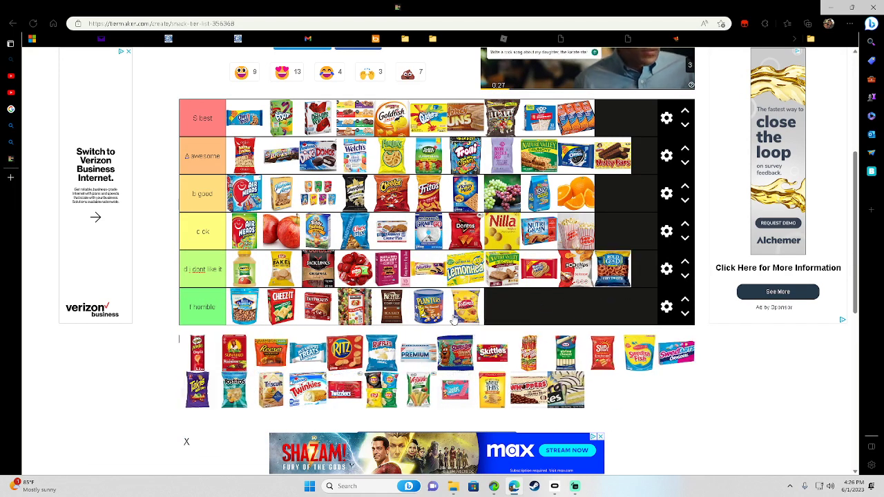
{"action": "left_click_drag", "start_coordinate": [200, 359], "coordinate": [628, 173]}
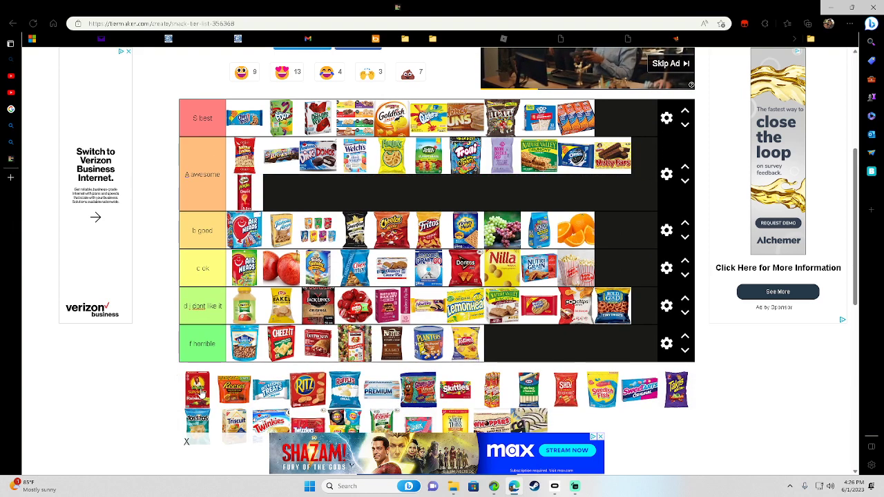
{"action": "left_click_drag", "start_coordinate": [202, 393], "coordinate": [580, 345]}
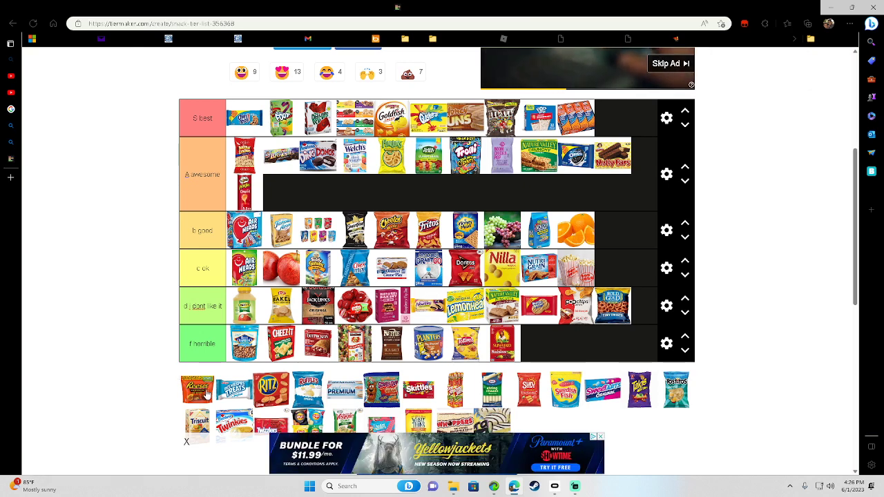
{"action": "left_click_drag", "start_coordinate": [207, 394], "coordinate": [540, 235]}
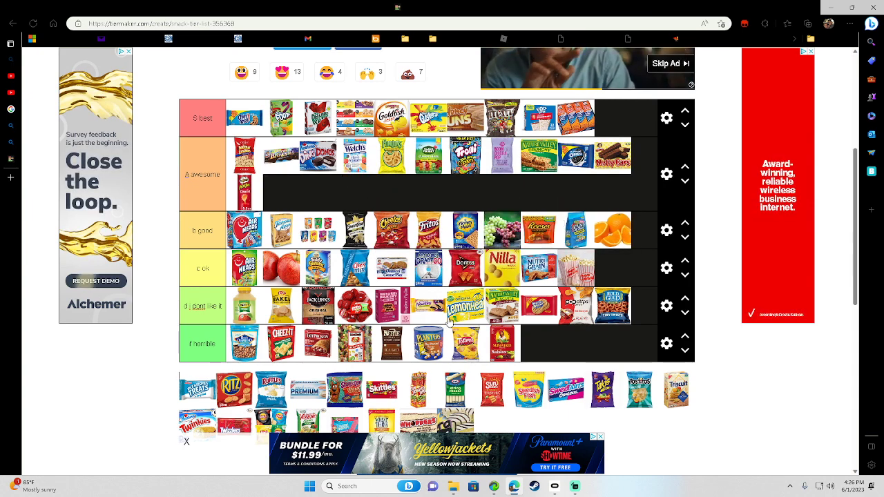
Place the Rice Krispies Treats in the A tier, Ritz in C, and Ruffles in B
{"action": "left_click_drag", "start_coordinate": [185, 404], "coordinate": [325, 186]}
{"action": "left_click_drag", "start_coordinate": [200, 392], "coordinate": [604, 287]}
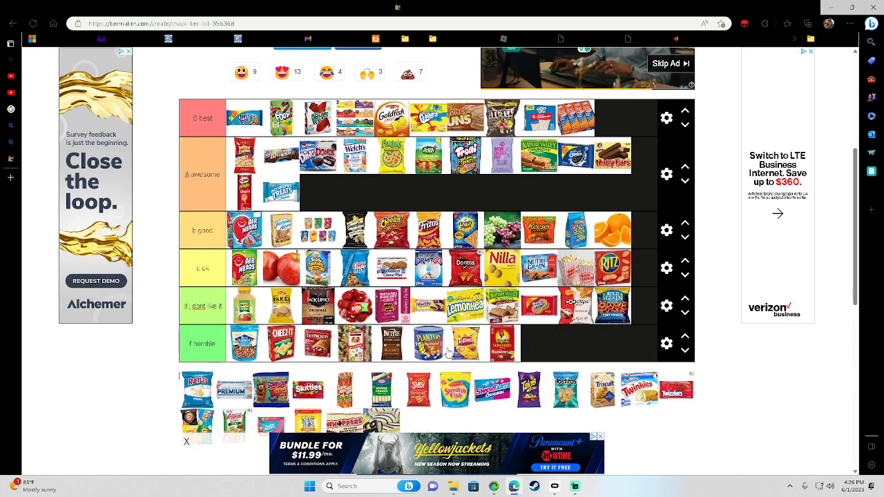
{"action": "left_click_drag", "start_coordinate": [211, 387], "coordinate": [557, 184]}
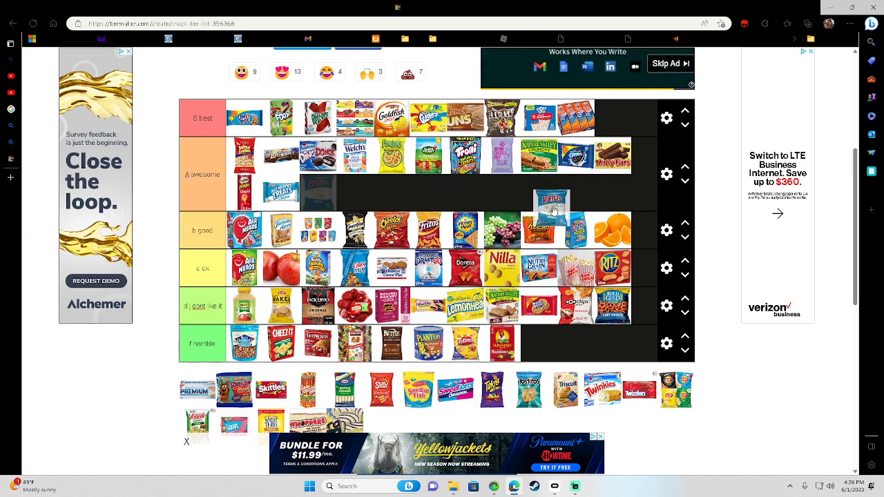
{"action": "left_click_drag", "start_coordinate": [550, 217], "coordinate": [511, 276]}
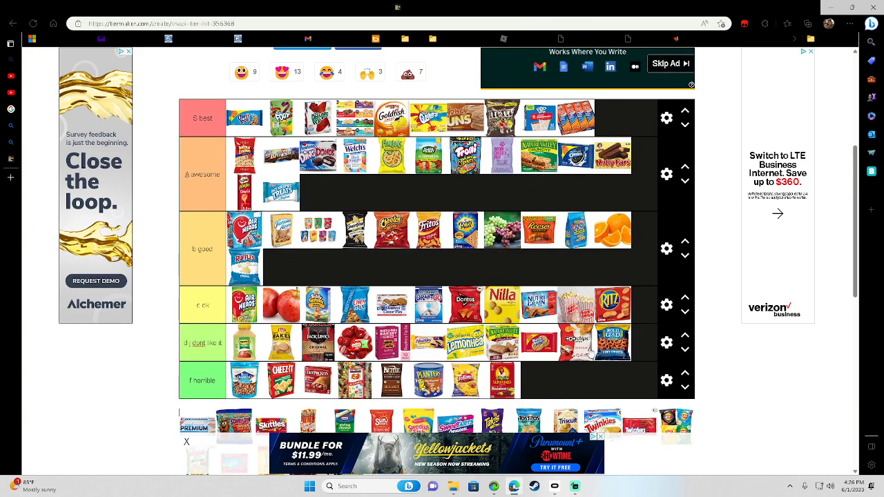
Place the Premium crackers and Skittles in the S tier, and the Scooby-Doo snacks in A
{"action": "scroll", "coordinate": [859, 282], "scroll_direction": "down", "scroll_amount": 1}
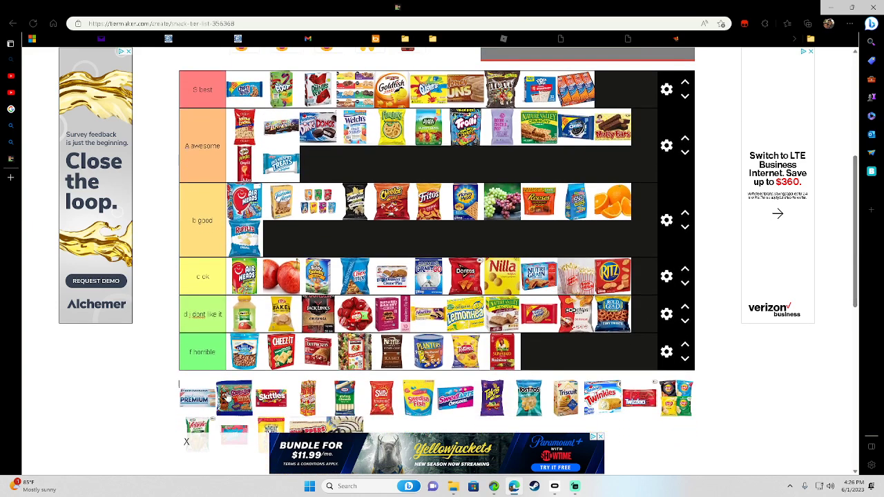
{"action": "left_click_drag", "start_coordinate": [206, 396], "coordinate": [640, 103]}
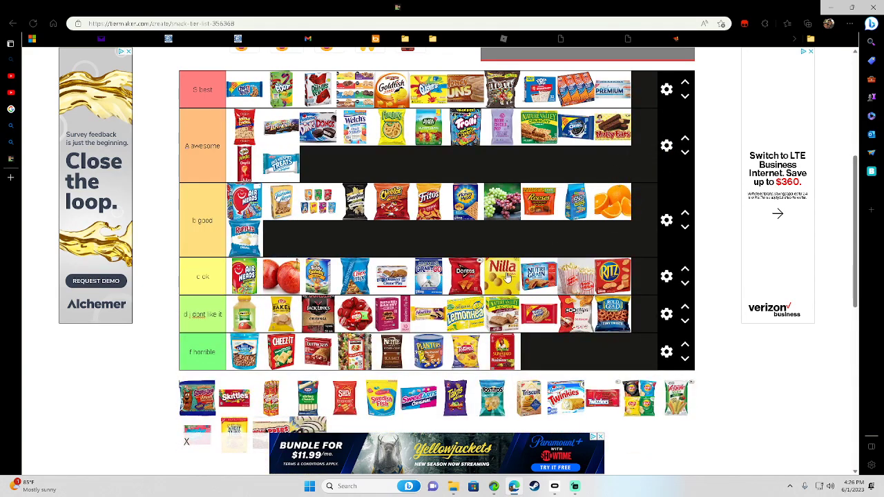
{"action": "left_click_drag", "start_coordinate": [204, 413], "coordinate": [568, 169]}
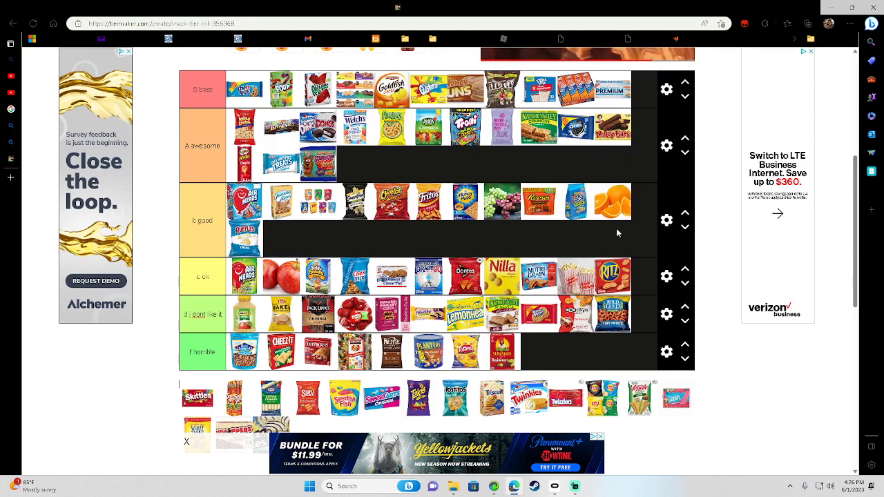
{"action": "left_click_drag", "start_coordinate": [197, 397], "coordinate": [602, 93]}
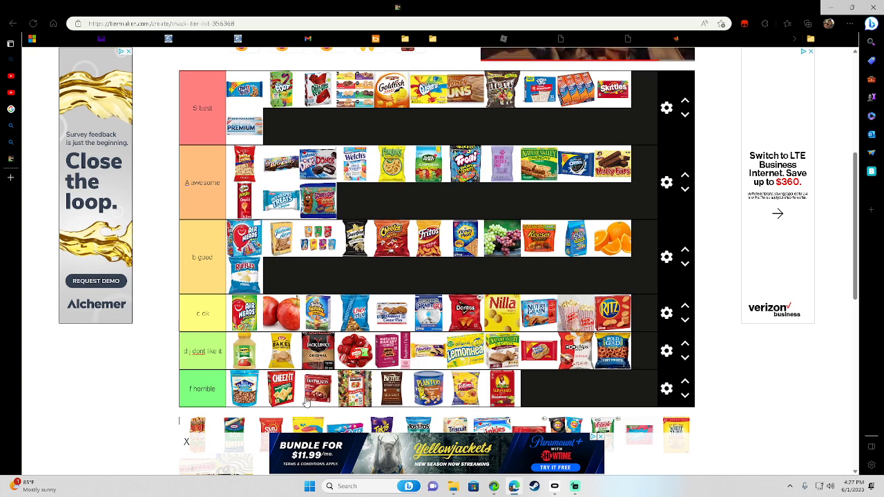
Place the tall red-and-yellow snack pack in the F tier, and the string cheese and Sun Chips in D
{"action": "left_click_drag", "start_coordinate": [198, 431], "coordinate": [538, 389]}
{"action": "scroll", "coordinate": [855, 273], "scroll_direction": "down", "scroll_amount": 1}
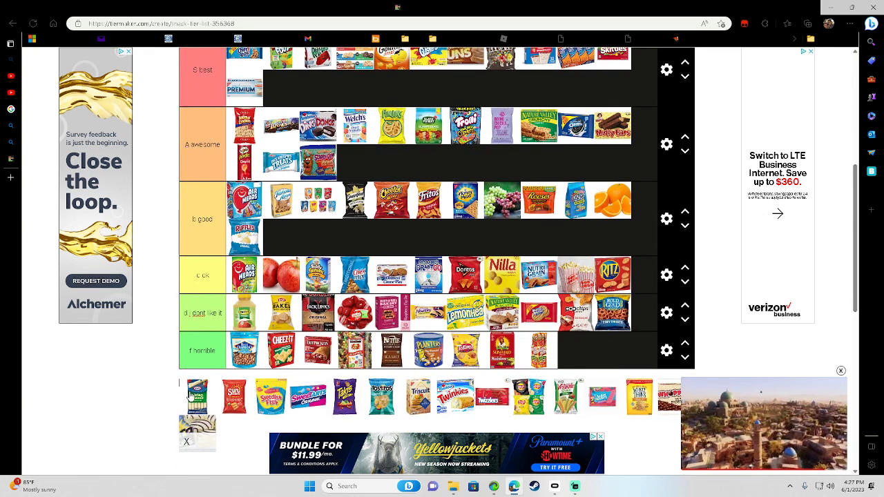
{"action": "left_click_drag", "start_coordinate": [197, 432], "coordinate": [533, 309]}
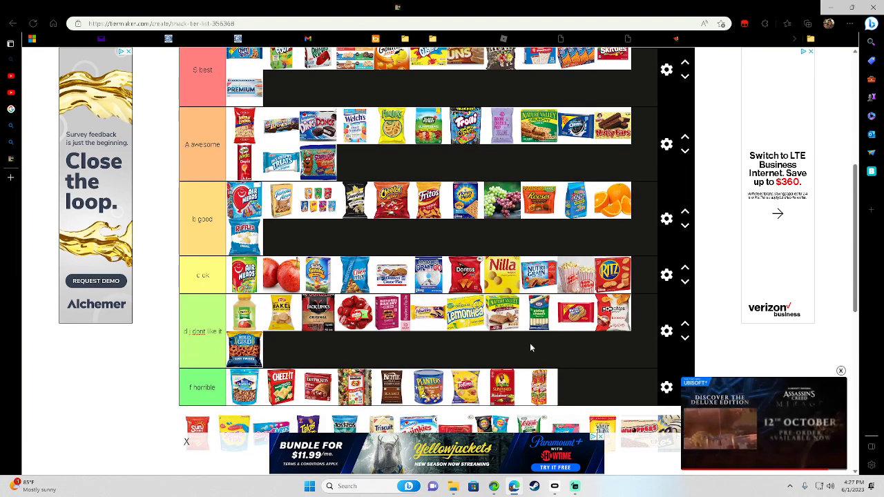
{"action": "left_click_drag", "start_coordinate": [192, 428], "coordinate": [497, 338]}
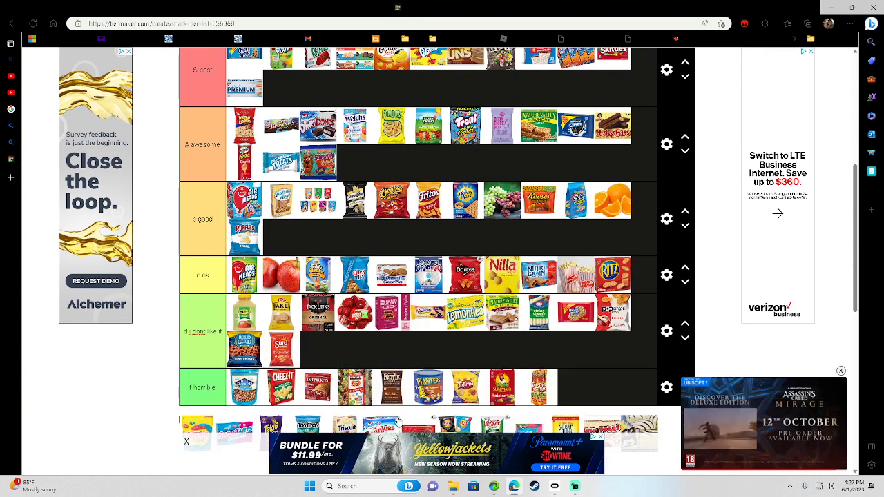
Place Swedish Fish in the A tier, SweeTarts in C, and Takis, the teal Tostitos bag and Triscuit in F
{"action": "left_click_drag", "start_coordinate": [192, 430], "coordinate": [368, 172]}
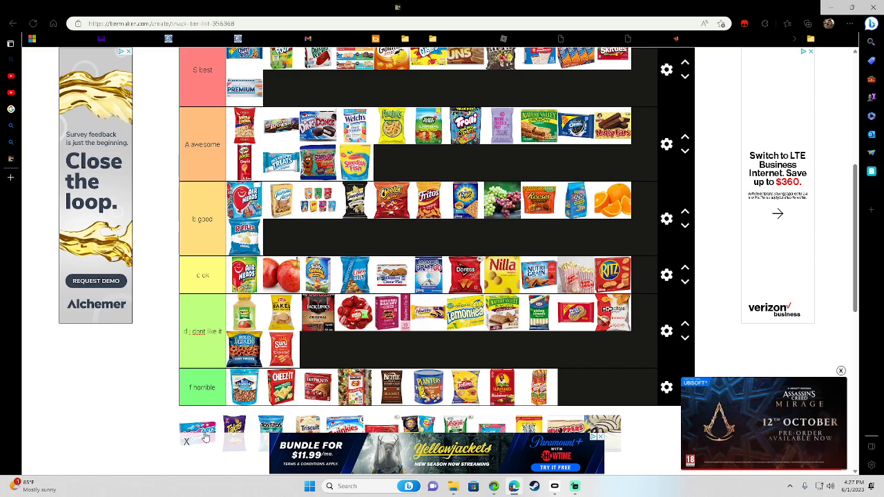
{"action": "left_click_drag", "start_coordinate": [205, 437], "coordinate": [368, 265]}
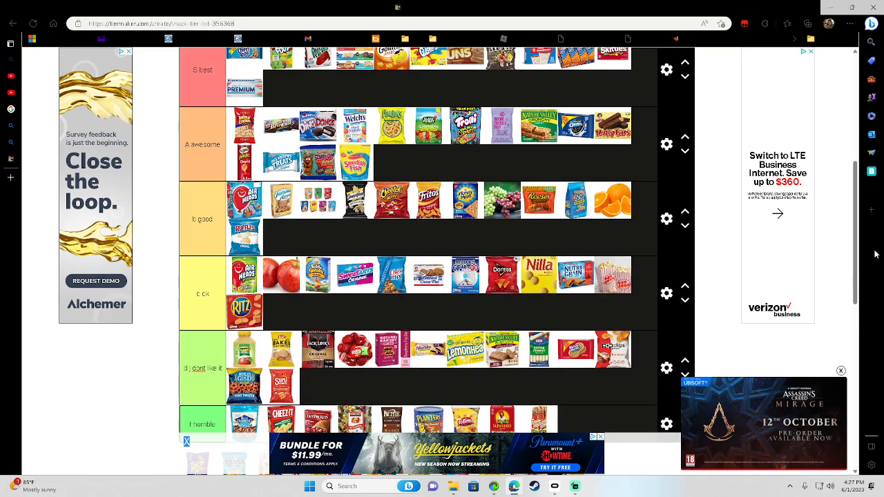
{"action": "scroll", "coordinate": [856, 266], "scroll_direction": "down", "scroll_amount": 2}
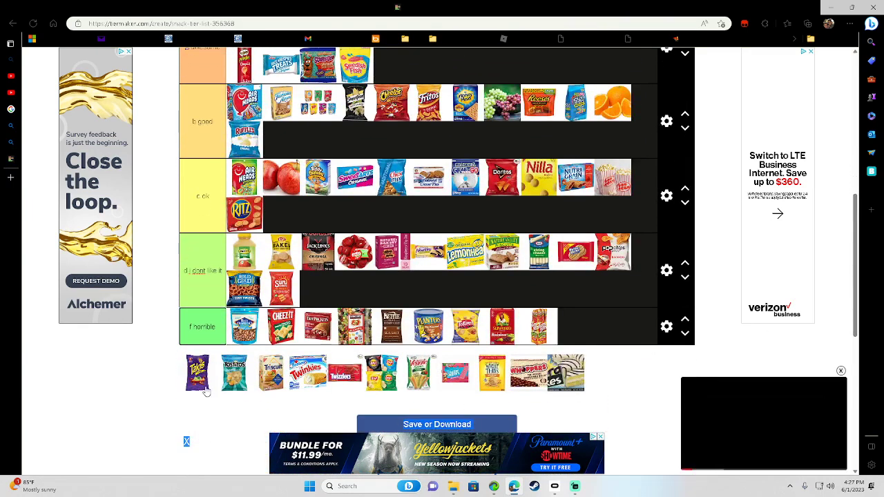
{"action": "left_click_drag", "start_coordinate": [199, 384], "coordinate": [391, 326]}
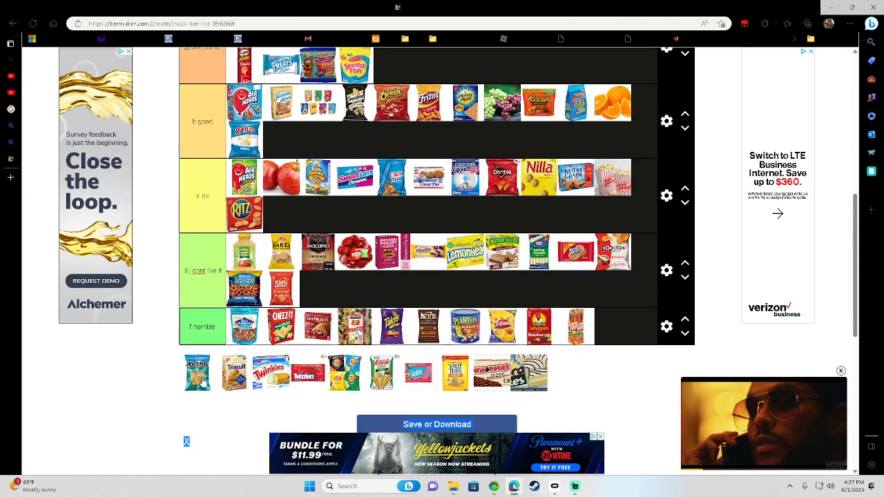
{"action": "left_click_drag", "start_coordinate": [202, 382], "coordinate": [391, 327]}
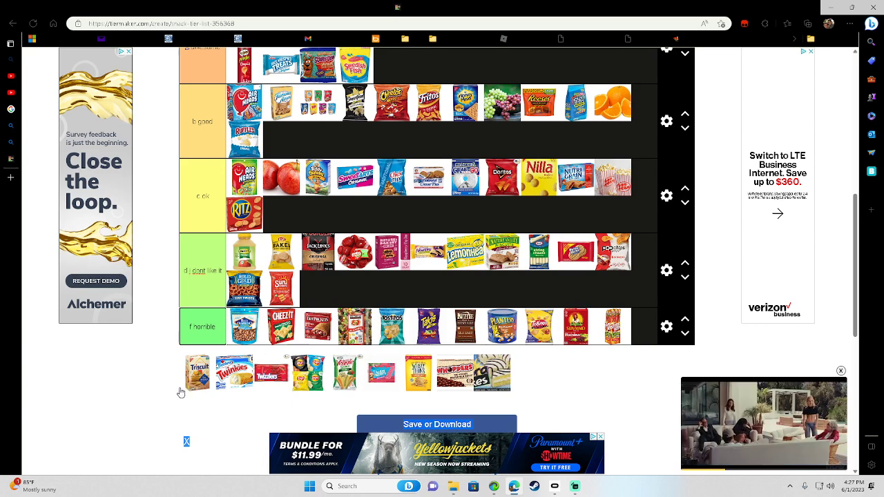
{"action": "left_click_drag", "start_coordinate": [201, 378], "coordinate": [391, 327]}
Place Twinkies in the A tier and Twizzlers in the D tier
{"action": "left_click_drag", "start_coordinate": [201, 422], "coordinate": [392, 66]}
{"action": "scroll", "coordinate": [849, 238], "scroll_direction": "up", "scroll_amount": 3}
{"action": "left_click_drag", "start_coordinate": [435, 259], "coordinate": [391, 266]}
{"action": "scroll", "coordinate": [857, 270], "scroll_direction": "down", "scroll_amount": 1}
{"action": "left_click_drag", "start_coordinate": [856, 270], "coordinate": [849, 309]}
{"action": "left_click_drag", "start_coordinate": [195, 404], "coordinate": [317, 275]}
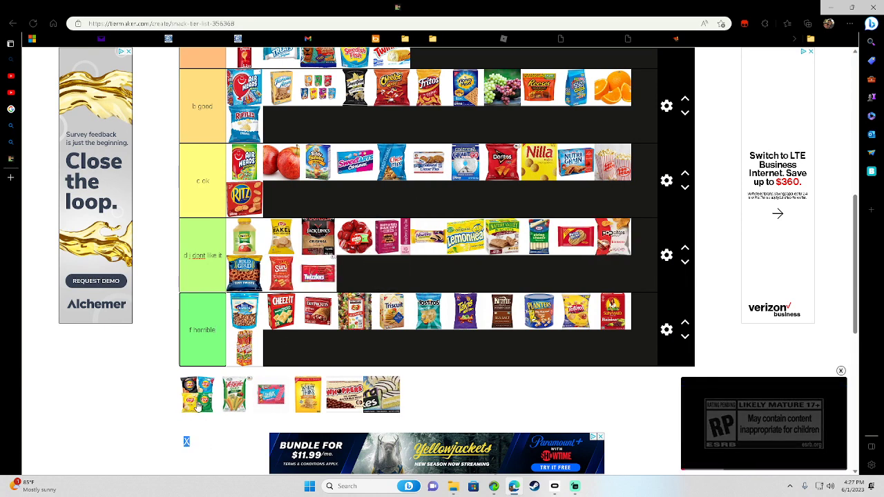
Place the assorted chip bags, Whoppers and the striped cakes in B, the veggie snack bag in D, the pink-and-blue pack in A, and Wheat Thins in C
{"action": "left_click_drag", "start_coordinate": [202, 413], "coordinate": [465, 134]}
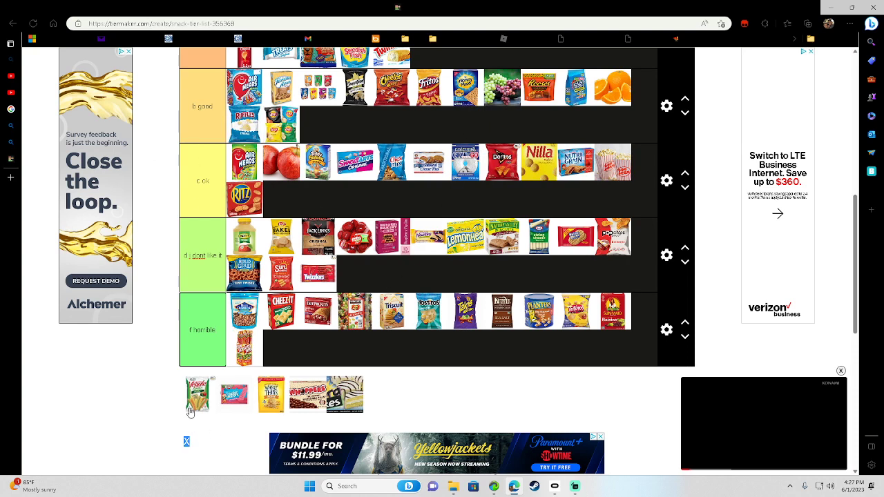
{"action": "left_click_drag", "start_coordinate": [228, 422], "coordinate": [359, 276]}
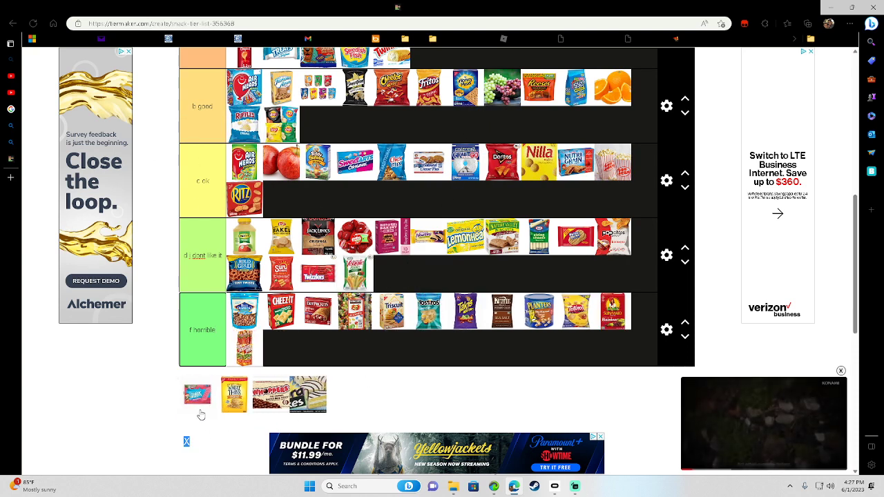
{"action": "left_click_drag", "start_coordinate": [198, 400], "coordinate": [461, 54]}
{"action": "left_click_drag", "start_coordinate": [198, 395], "coordinate": [375, 205]}
{"action": "left_click_drag", "start_coordinate": [198, 394], "coordinate": [483, 103]}
{"action": "left_click_drag", "start_coordinate": [197, 394], "coordinate": [503, 142]}
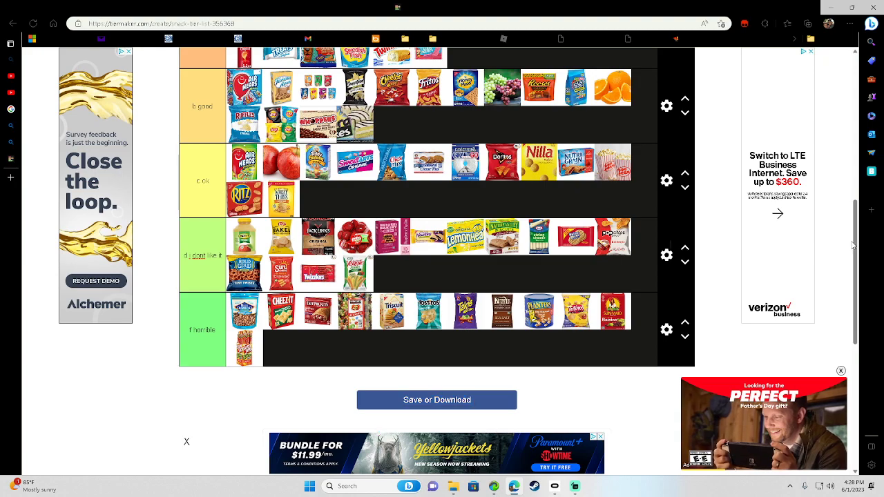
Add a smiley-face reaction to the snack tier list template and return to the start of the page
{"action": "left_click_drag", "start_coordinate": [853, 245], "coordinate": [872, 155]}
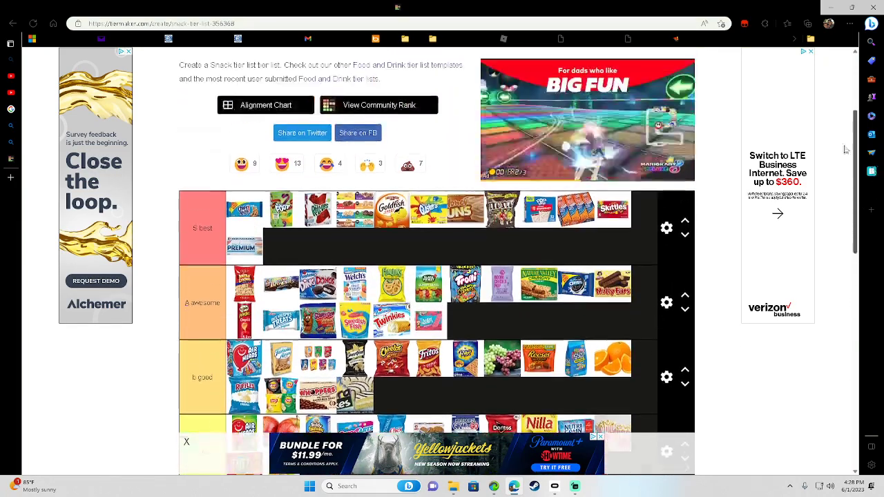
{"action": "left_click", "coordinate": [243, 164]}
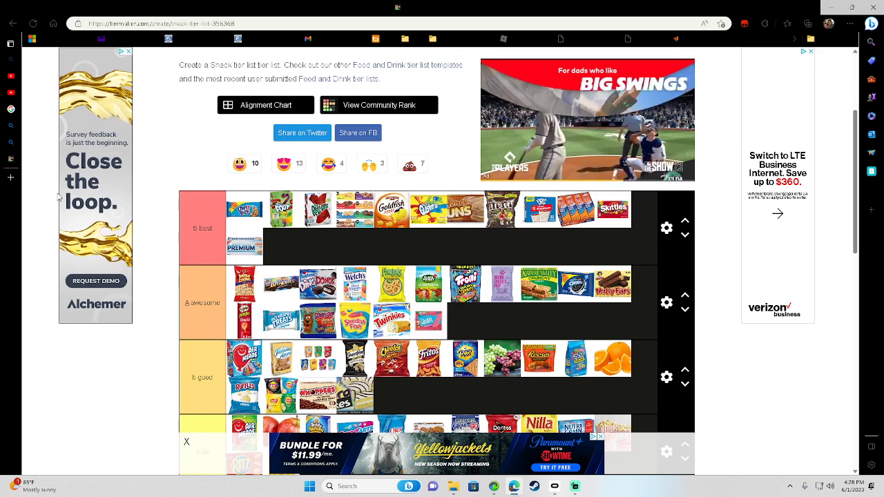
{"action": "mouse_move", "coordinate": [31, 159]}
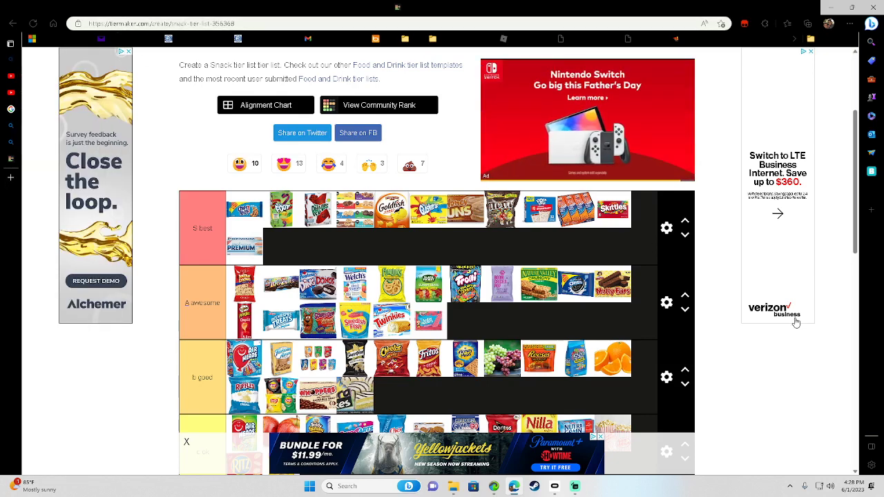
{"action": "scroll", "coordinate": [860, 234], "scroll_direction": "up", "scroll_amount": 3}
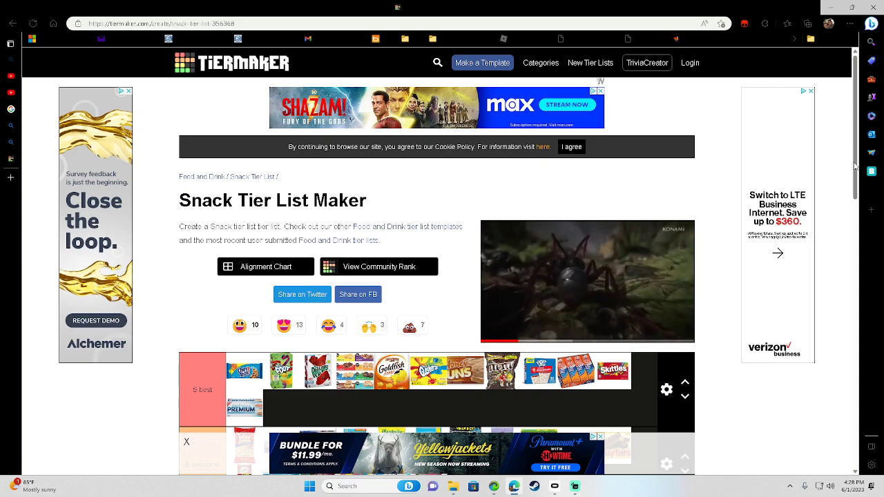
Review the snack placements in every tier of the list, from S down to F
{"action": "scroll", "coordinate": [835, 207], "scroll_direction": "down", "scroll_amount": 5}
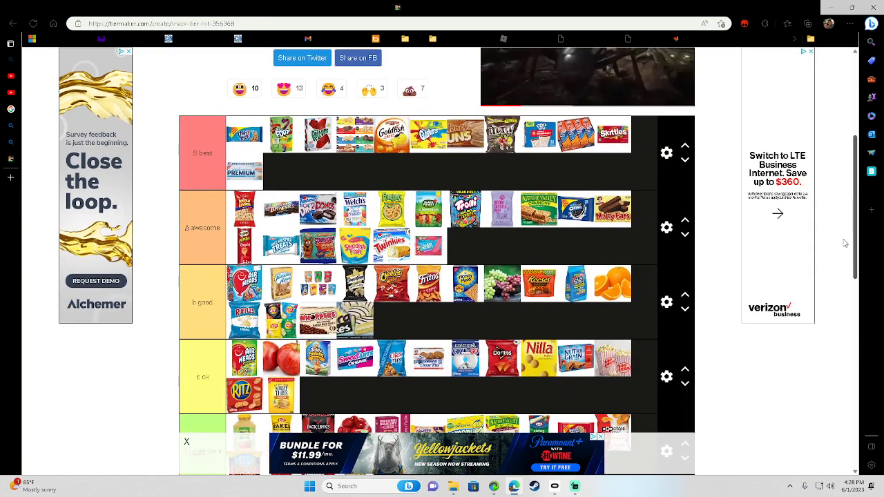
{"action": "scroll", "coordinate": [822, 200], "scroll_direction": "up", "scroll_amount": 3}
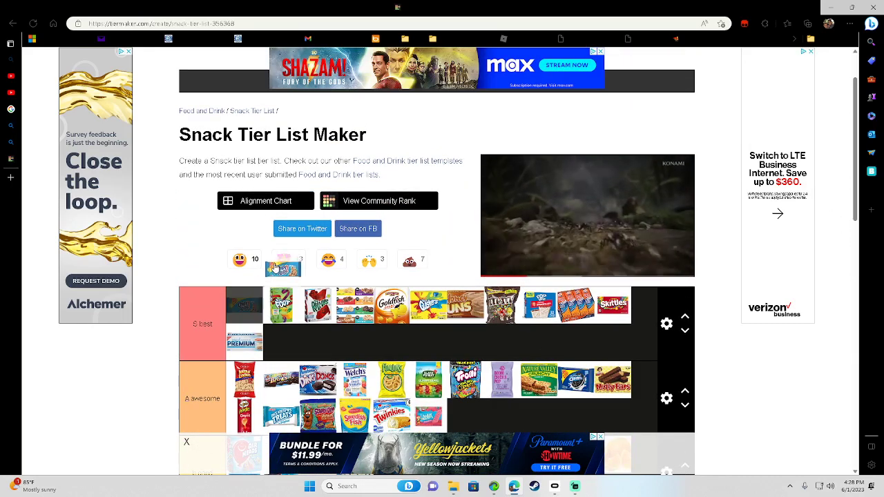
{"action": "scroll", "coordinate": [855, 215], "scroll_direction": "down", "scroll_amount": 3}
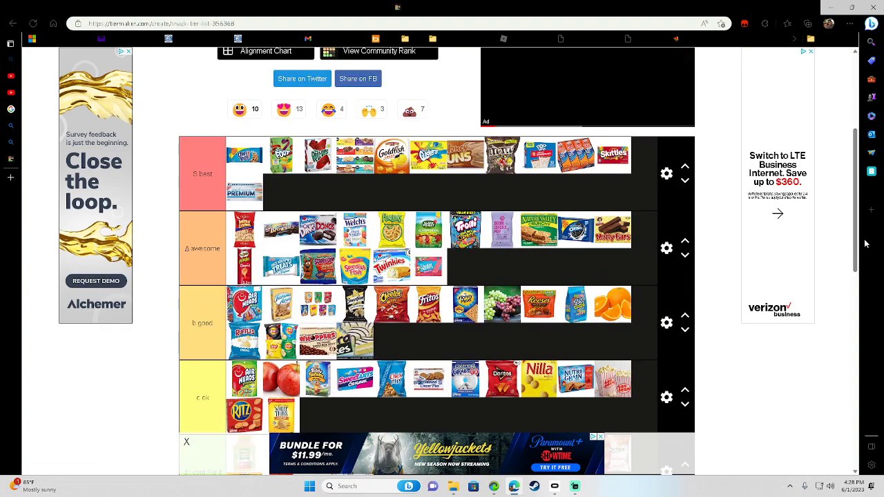
{"action": "scroll", "coordinate": [828, 338], "scroll_direction": "down", "scroll_amount": 6}
{"action": "scroll", "coordinate": [828, 338], "scroll_direction": "up", "scroll_amount": 2}
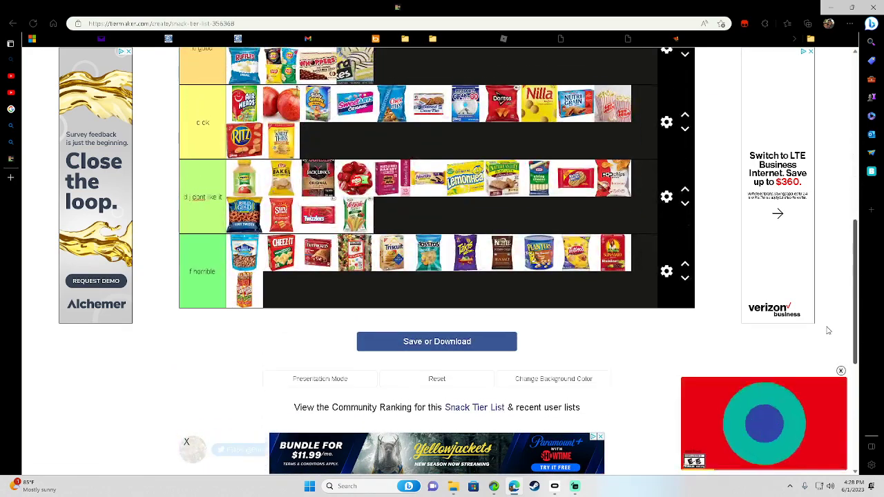
{"action": "scroll", "coordinate": [855, 304], "scroll_direction": "down", "scroll_amount": 1}
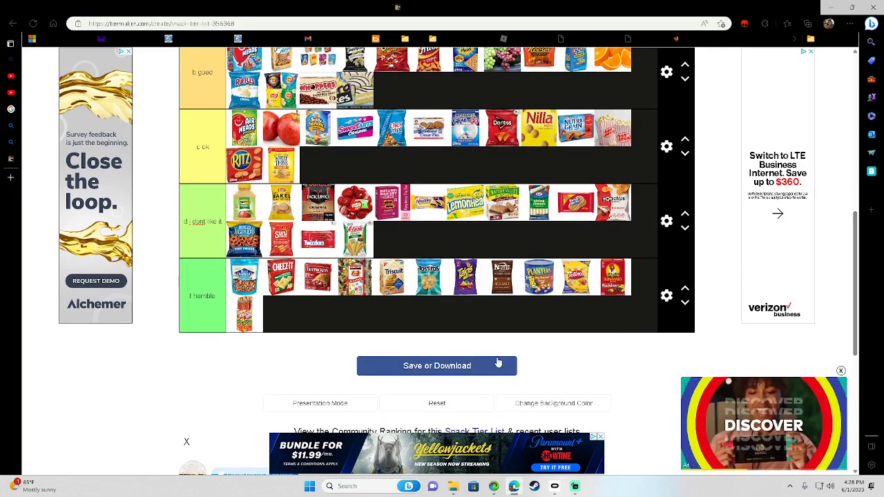
Move the Cheez-It box from the F tier to the end of the D tier and recheck the upper tiers
{"action": "left_click_drag", "start_coordinate": [281, 279], "coordinate": [445, 250]}
{"action": "scroll", "coordinate": [856, 187], "scroll_direction": "up", "scroll_amount": 3}
{"action": "scroll", "coordinate": [856, 188], "scroll_direction": "up", "scroll_amount": 1}
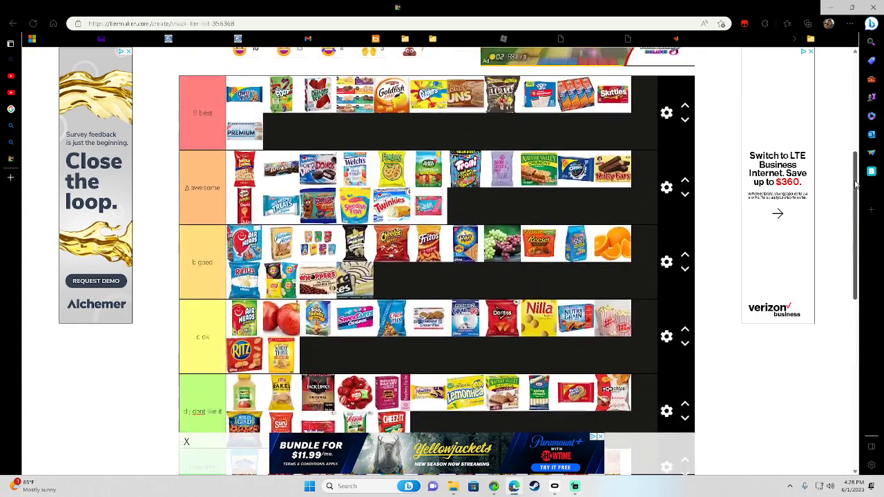
{"action": "scroll", "coordinate": [851, 195], "scroll_direction": "down", "scroll_amount": 1}
{"action": "scroll", "coordinate": [849, 196], "scroll_direction": "down", "scroll_amount": 2}
{"action": "scroll", "coordinate": [850, 207], "scroll_direction": "up", "scroll_amount": 3}
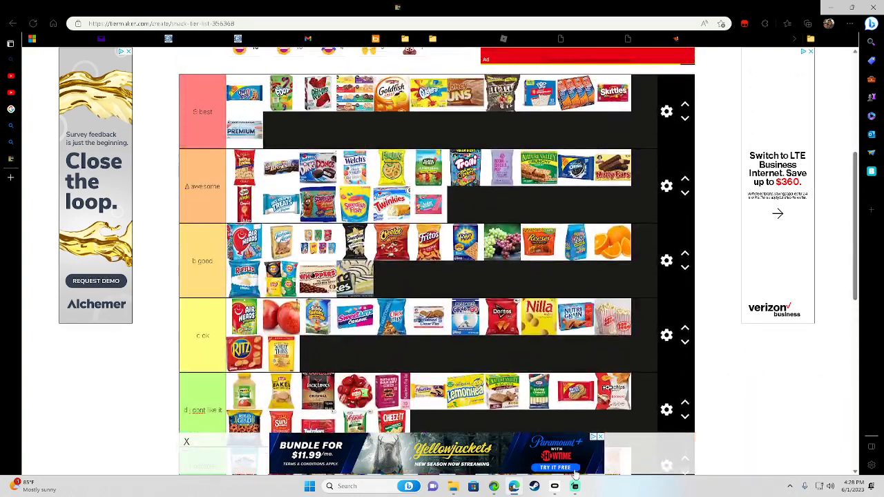